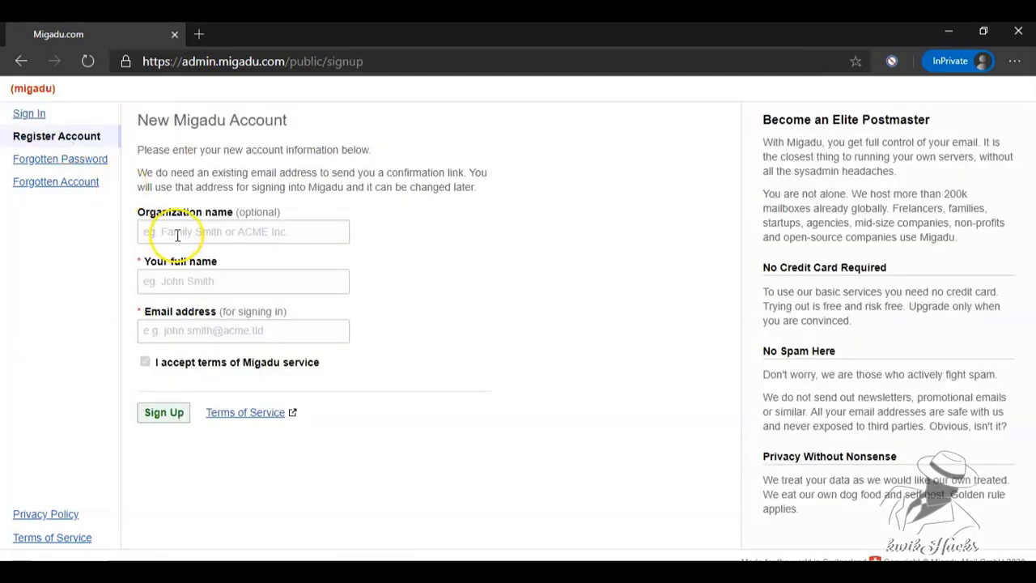
Sign up for a Migadu account for organization Kwik Hacks Tutorials with your full name and email address.
left_click(177, 235)
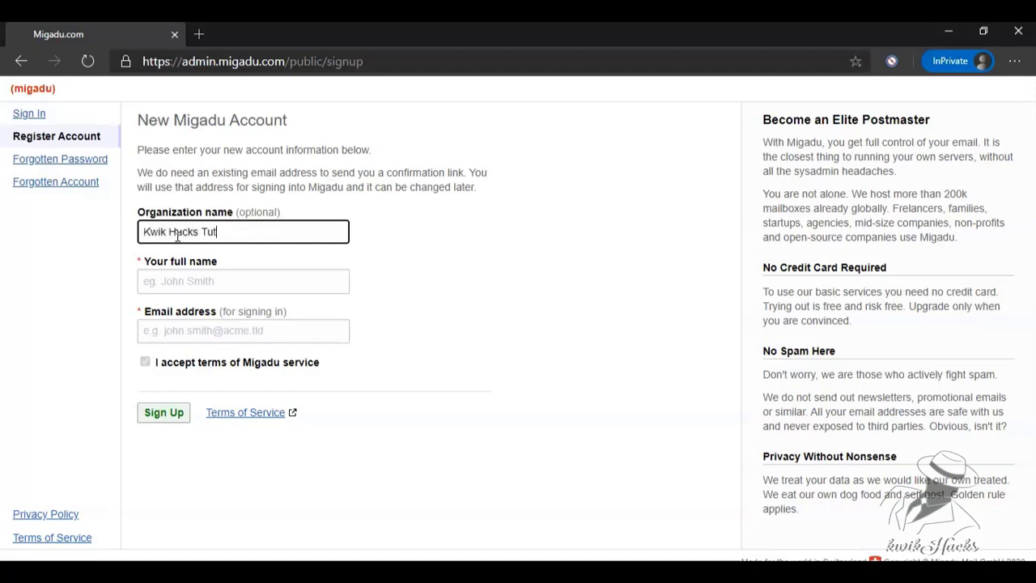
type("s")
key("Tab")
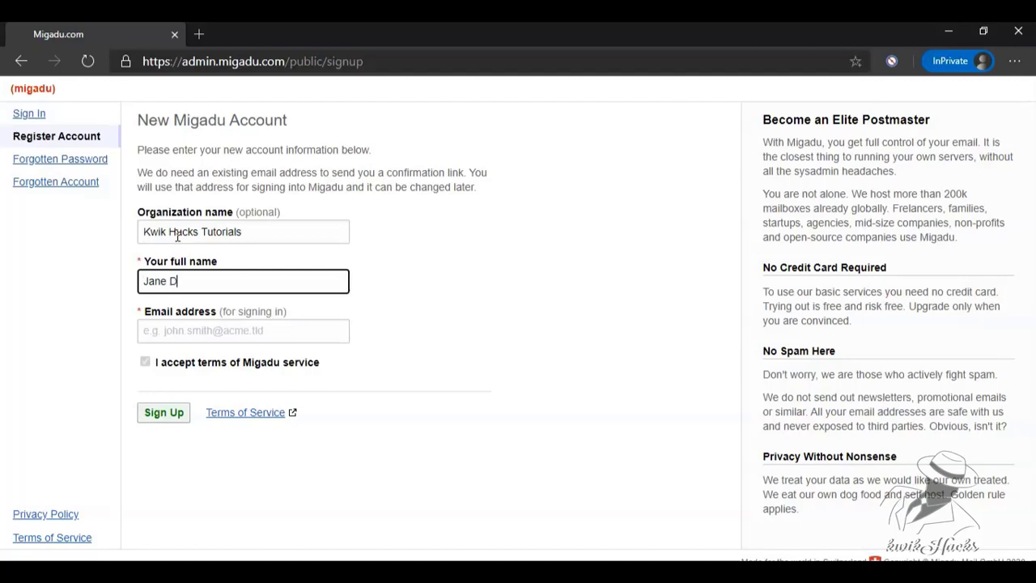
key("Tab")
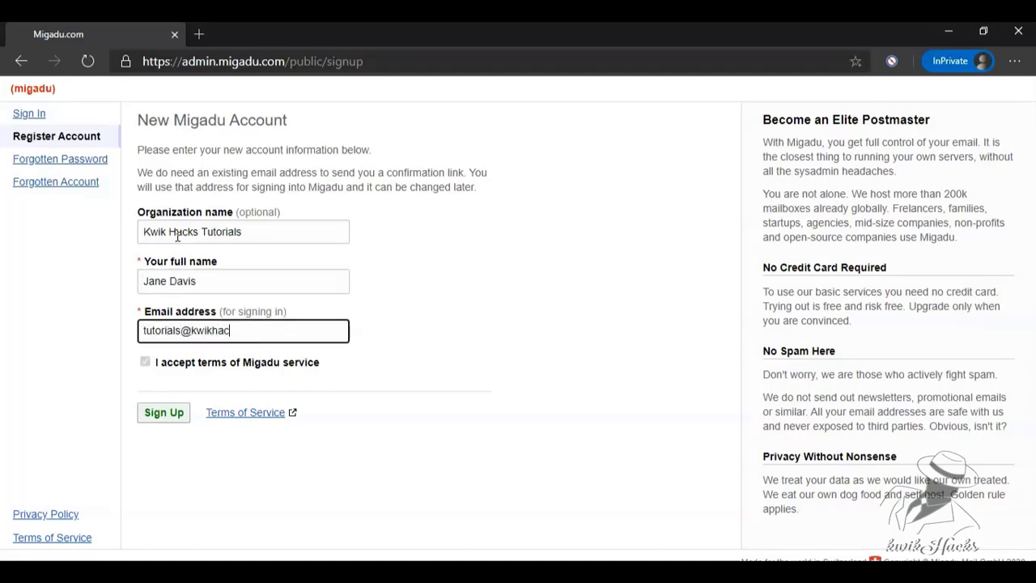
left_click(163, 421)
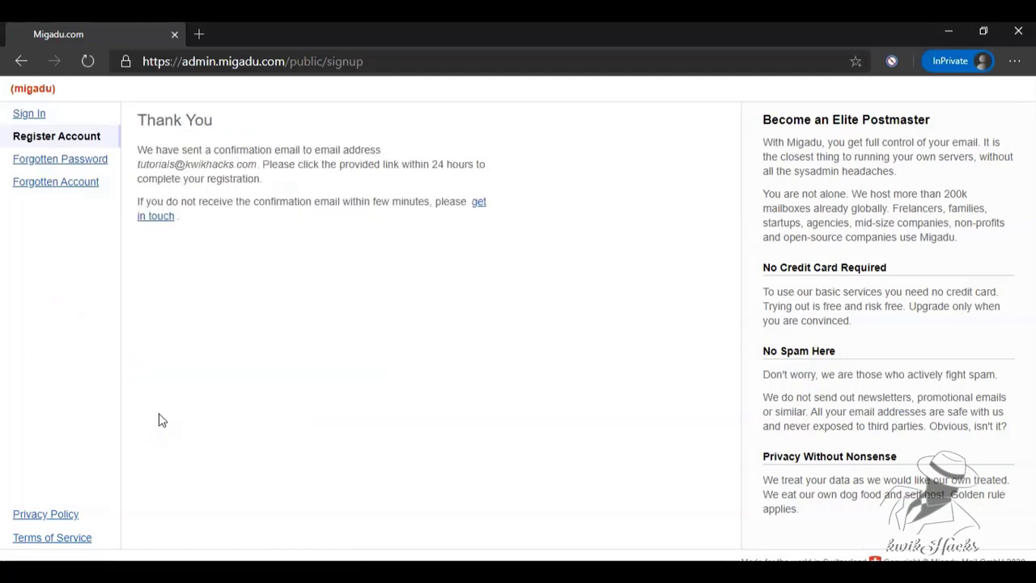
Sign in to Migadu Webmail with the registered email address.
triple_click(146, 165)
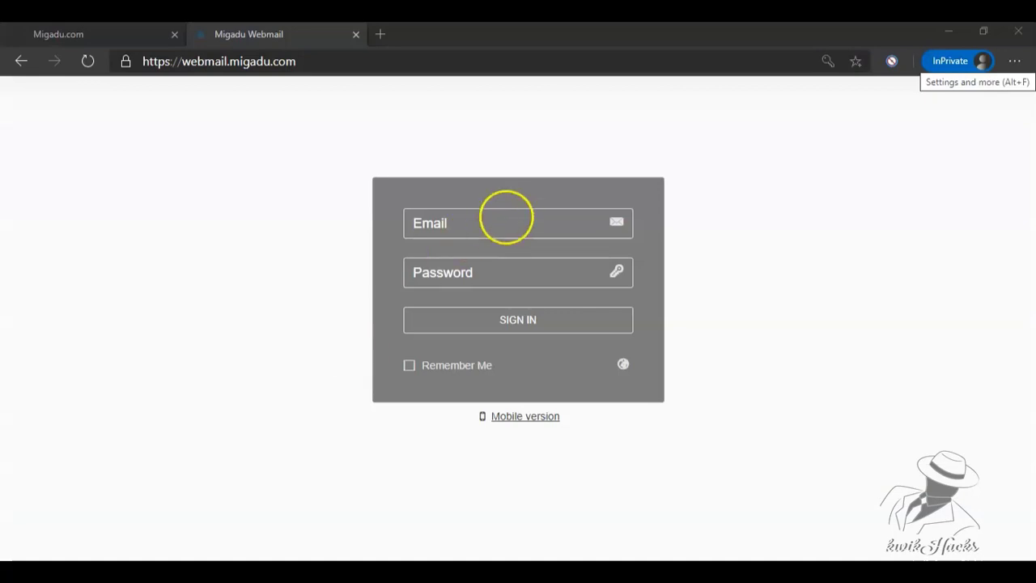
left_click(497, 222)
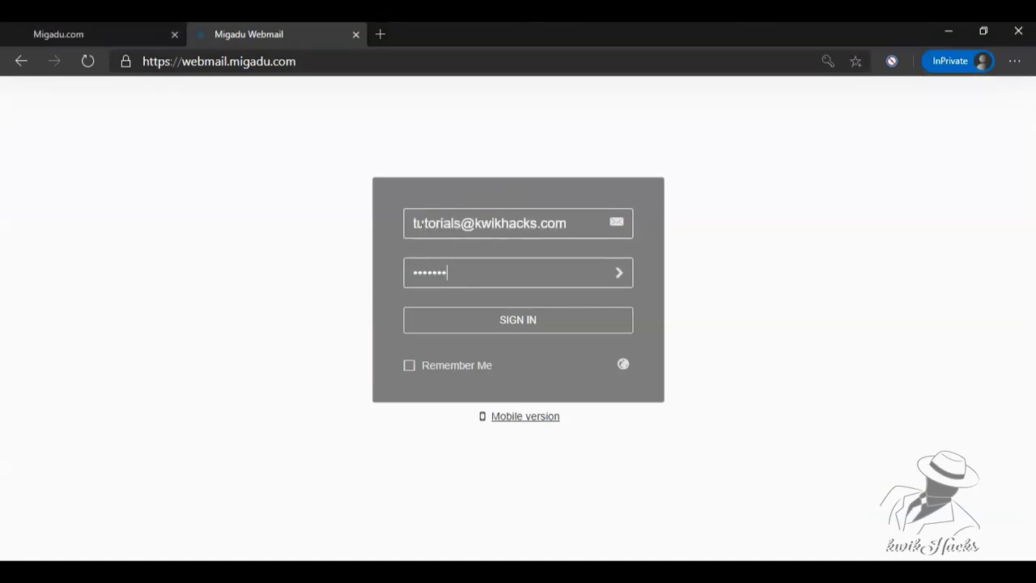
key("Return")
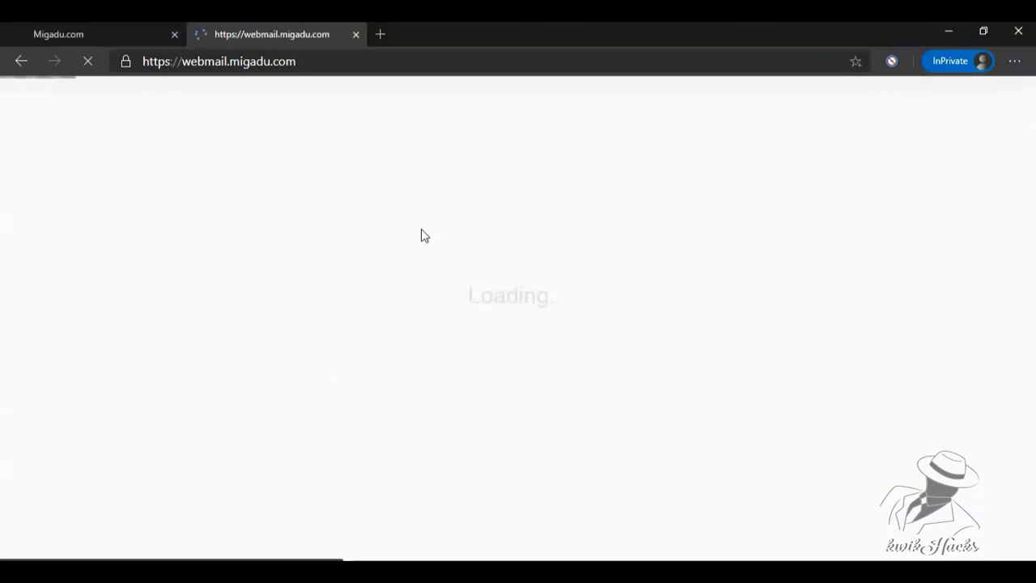
Open the 'Confirm your Migadu registration' email and follow its confirmation link.
left_click(308, 185)
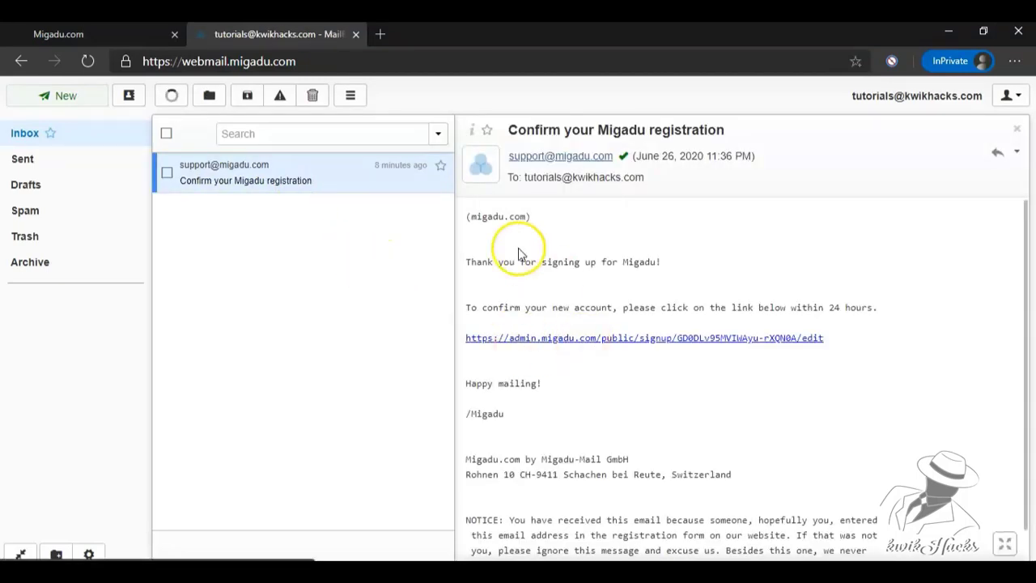
triple_click(559, 308)
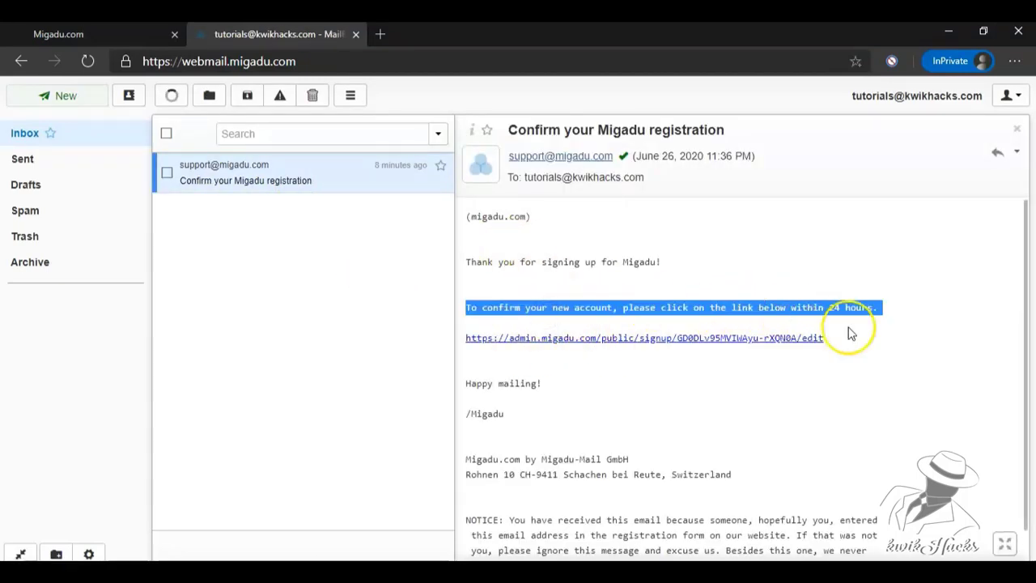
left_click(773, 338)
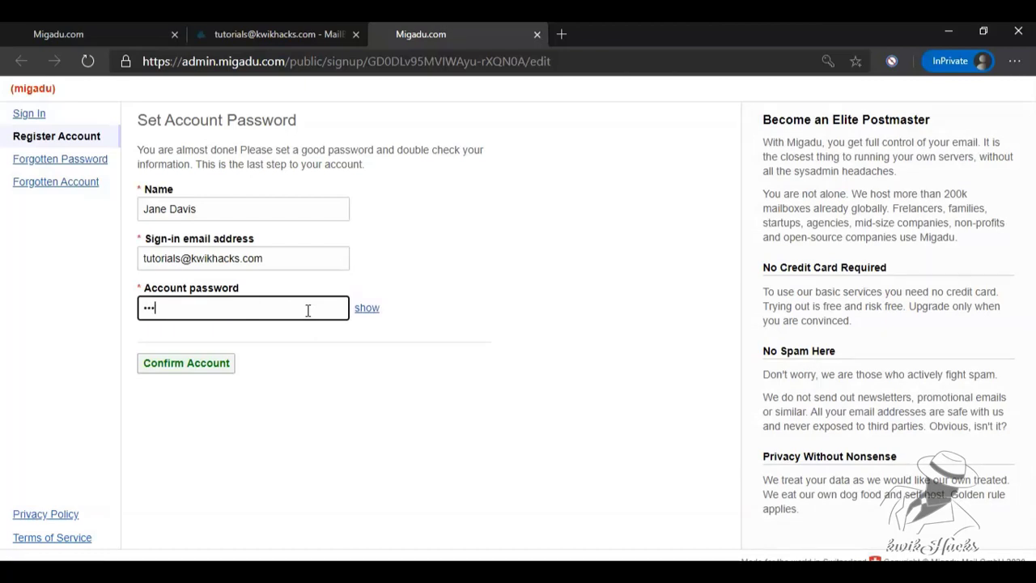
Confirm the account, then add blogforafrica.com as an email domain using external nameservers.
left_click(201, 366)
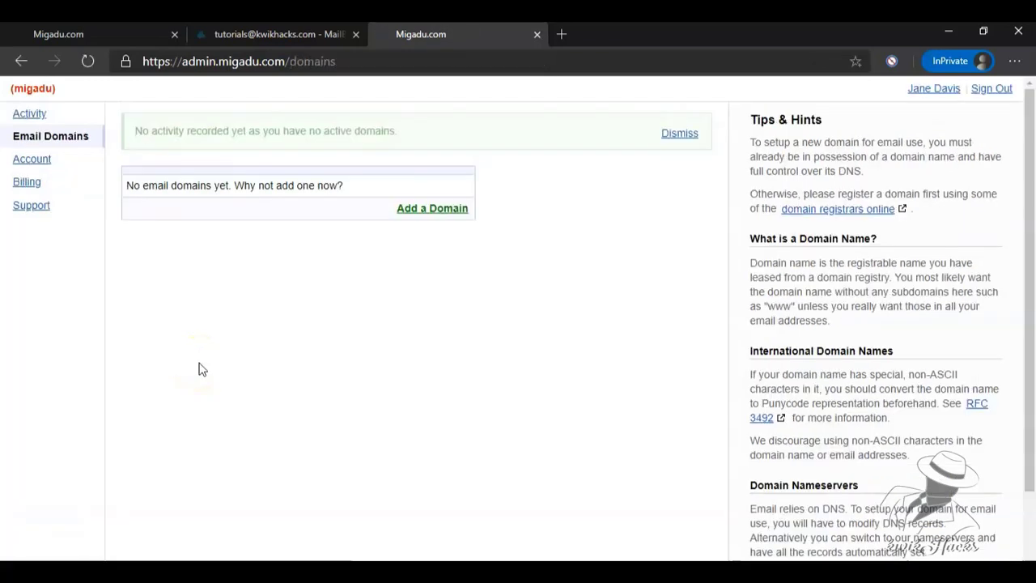
left_click(442, 212)
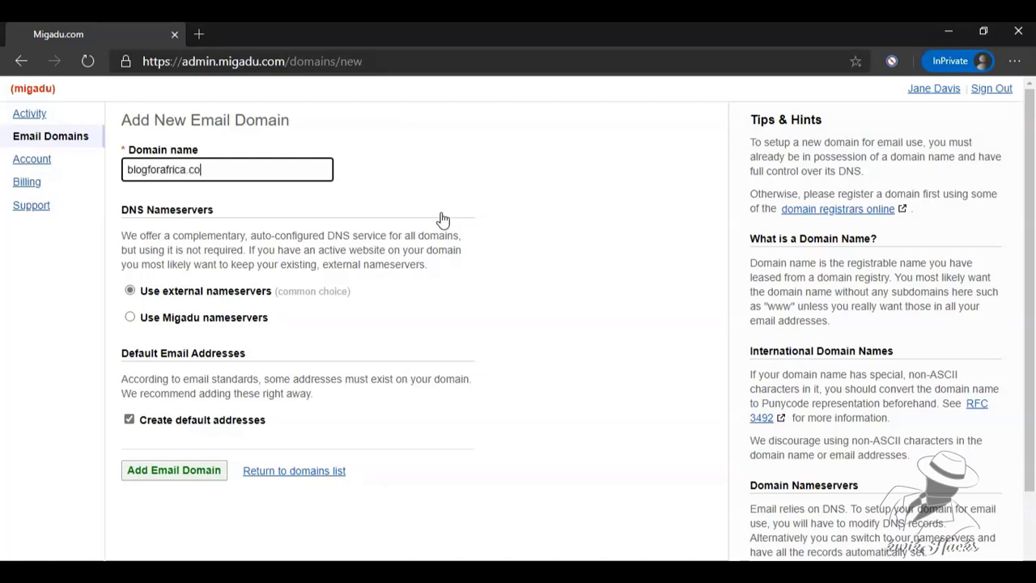
left_click(409, 179)
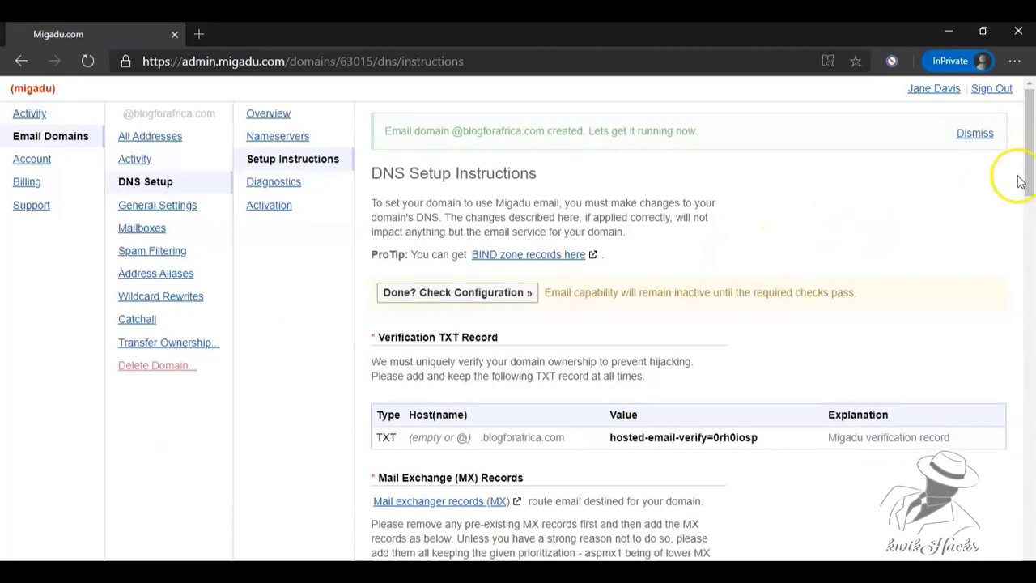
scroll(1017, 173, "down", 1)
Log in to Cloudflare in a new tab and open blogforafrica.com's DNS records.
left_click(205, 33)
type("cloudflare.com")
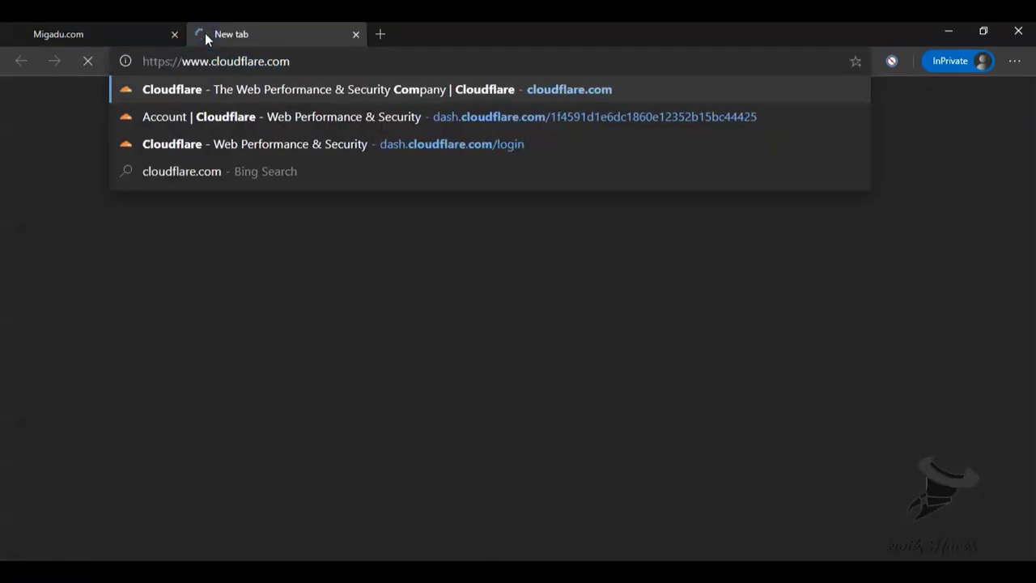
key("Return")
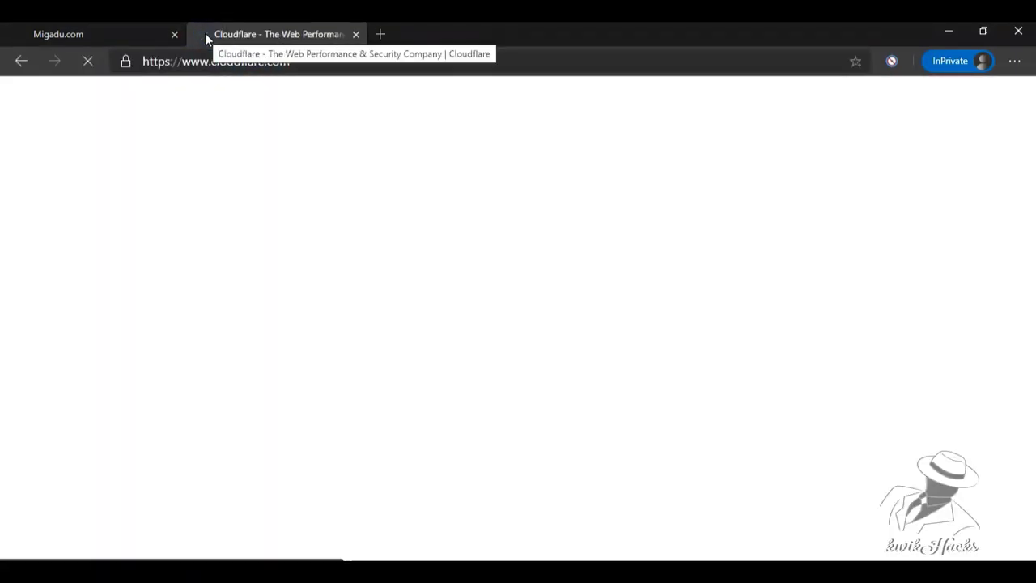
left_click(761, 159)
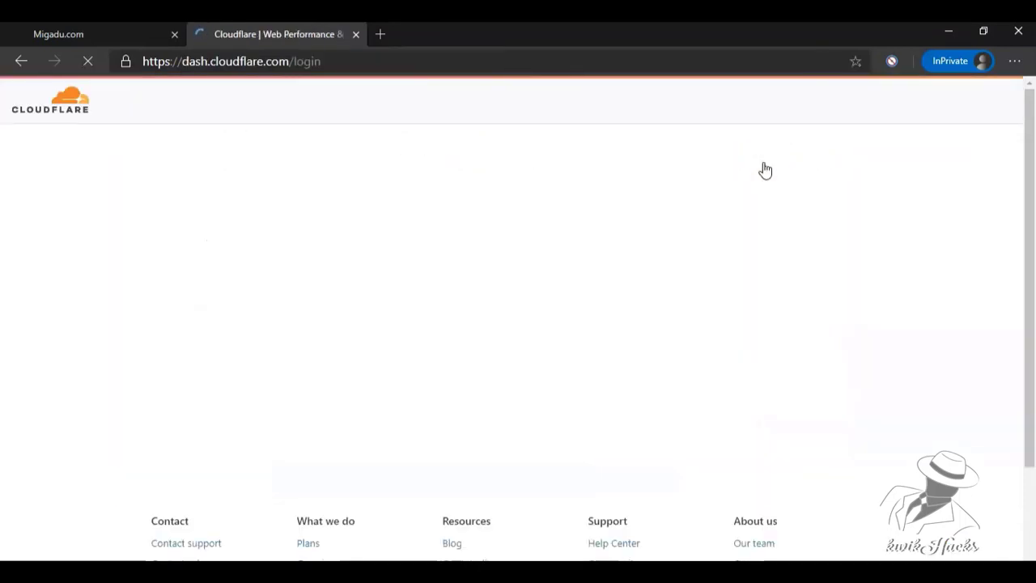
left_click(239, 392)
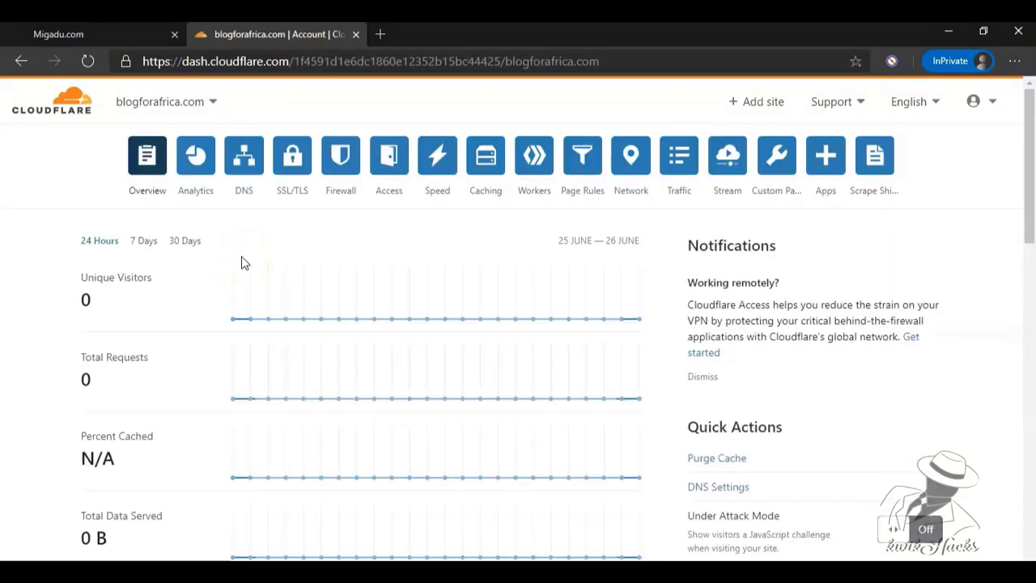
left_click(245, 166)
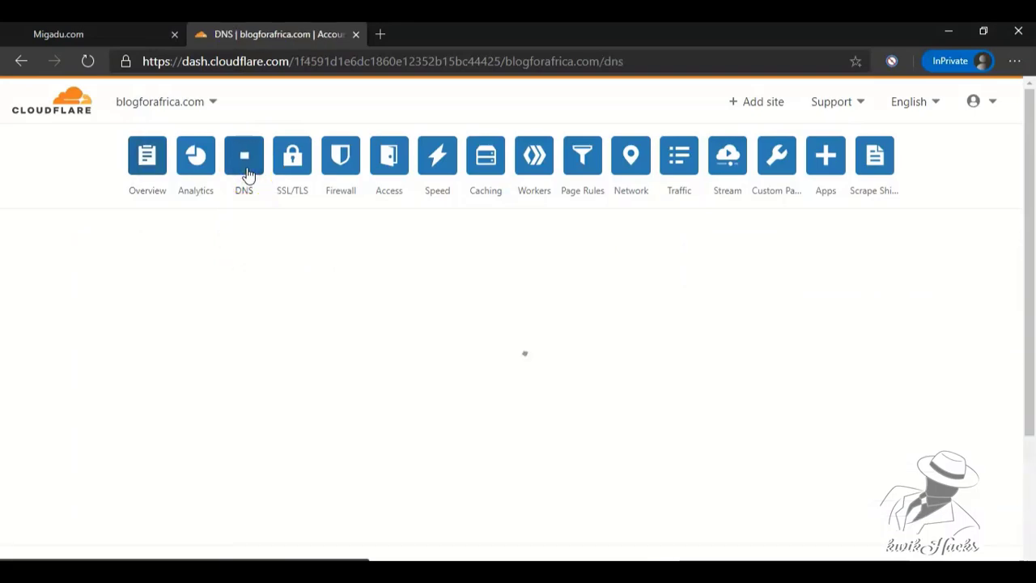
key("ctrl+Tab")
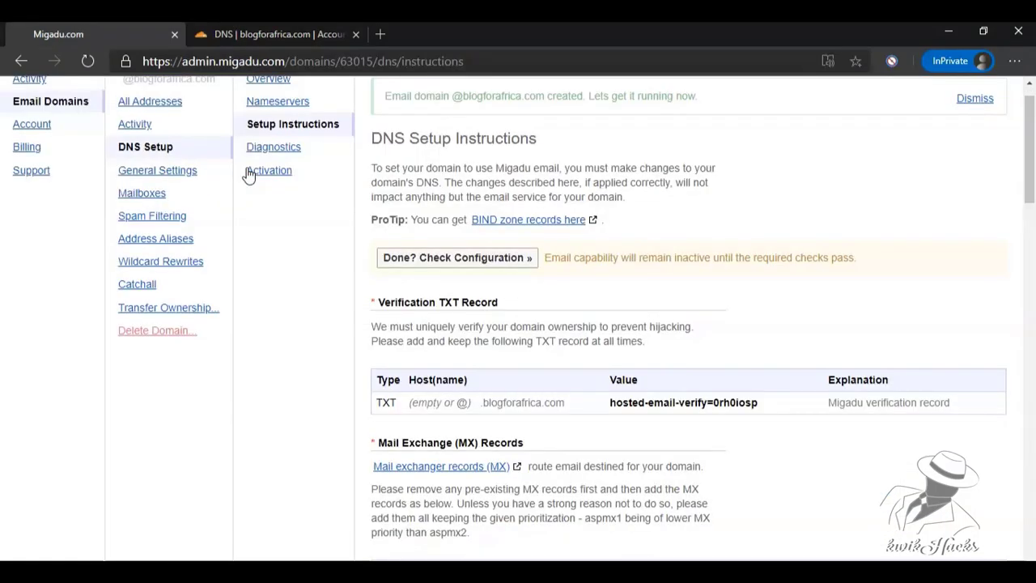
Copy the TXT verification value from Migadu's DNS setup instructions.
left_click_drag(608, 402, 761, 408)
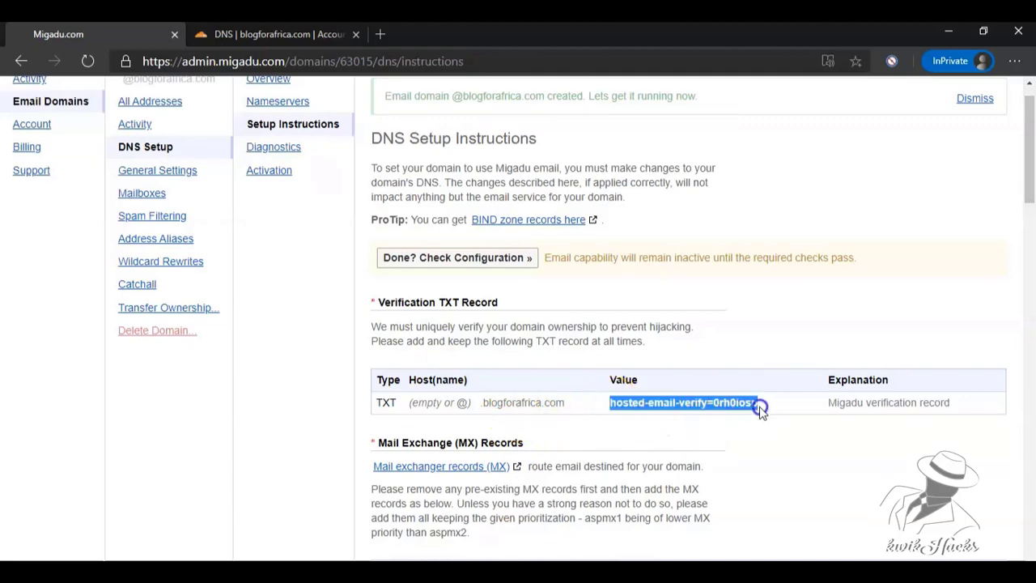
right_click(698, 402)
left_click(775, 231)
Add a Cloudflare TXT record named @ containing the copied verification value.
left_click(212, 36)
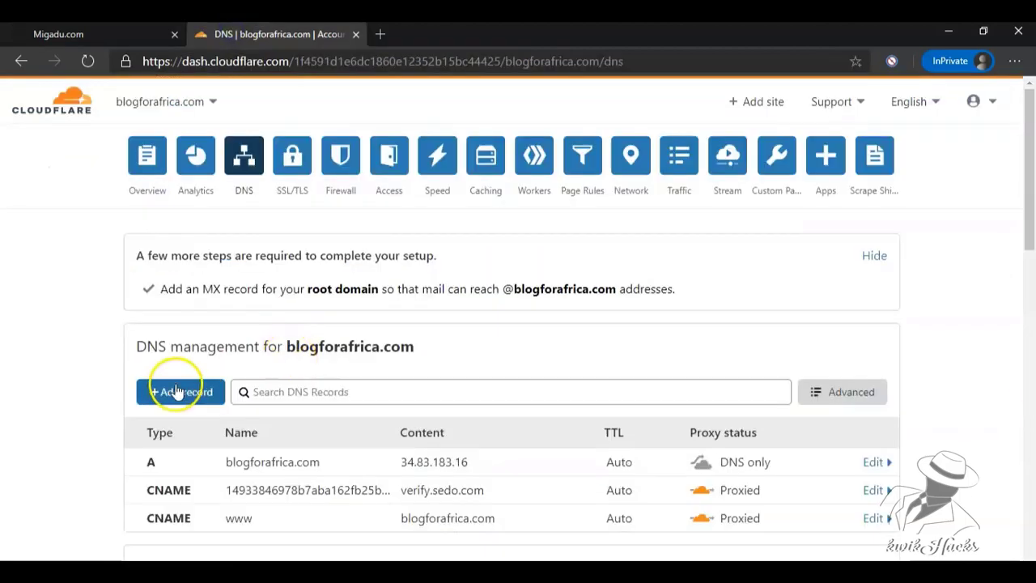
left_click(176, 394)
left_click(180, 370)
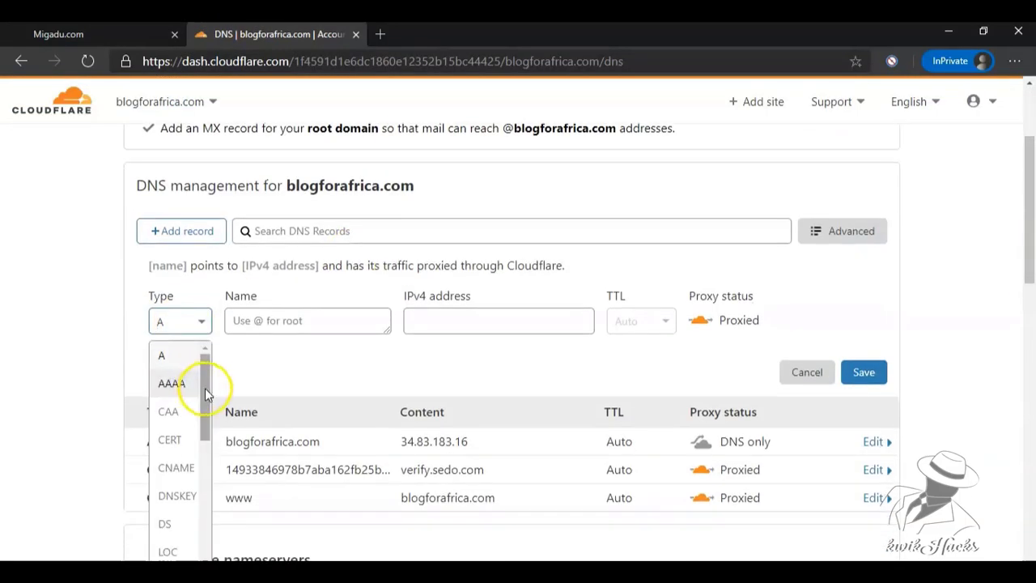
left_click_drag(205, 388, 203, 518)
left_click(167, 525)
left_click(289, 321)
type("@")
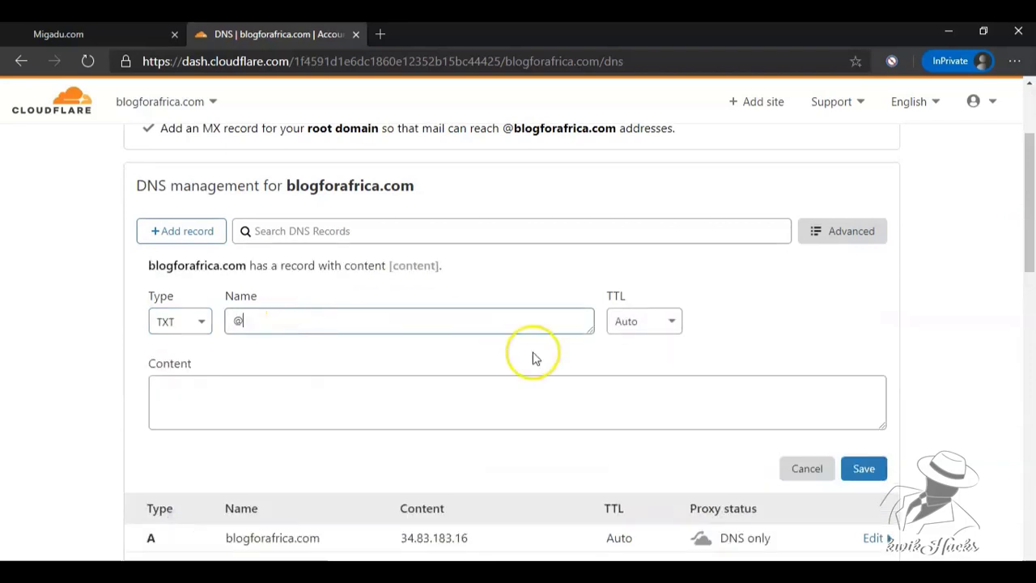
left_click(442, 385)
key("ctrl+v")
left_click(863, 469)
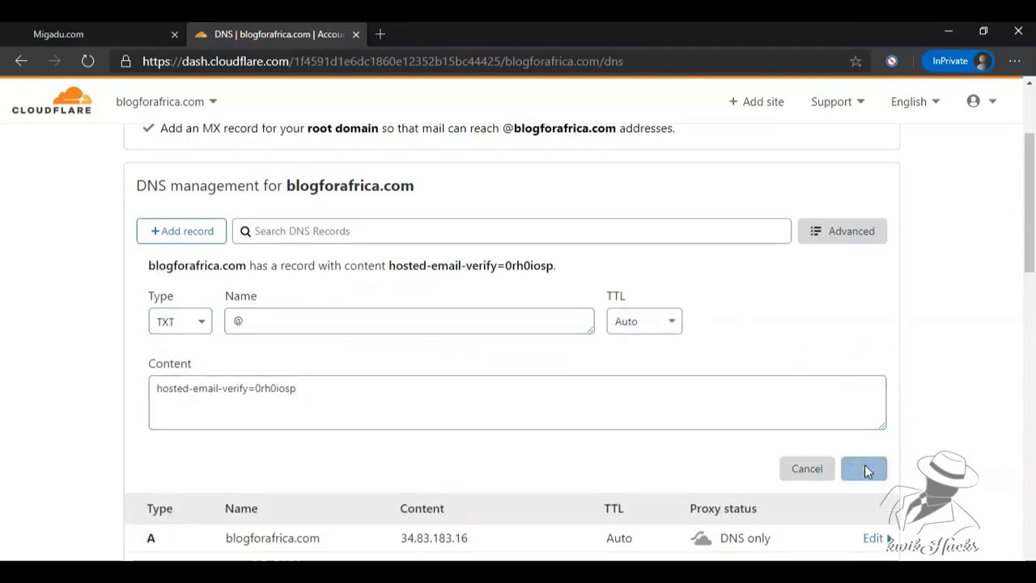
left_click(59, 34)
scroll(1018, 162, "down", 3)
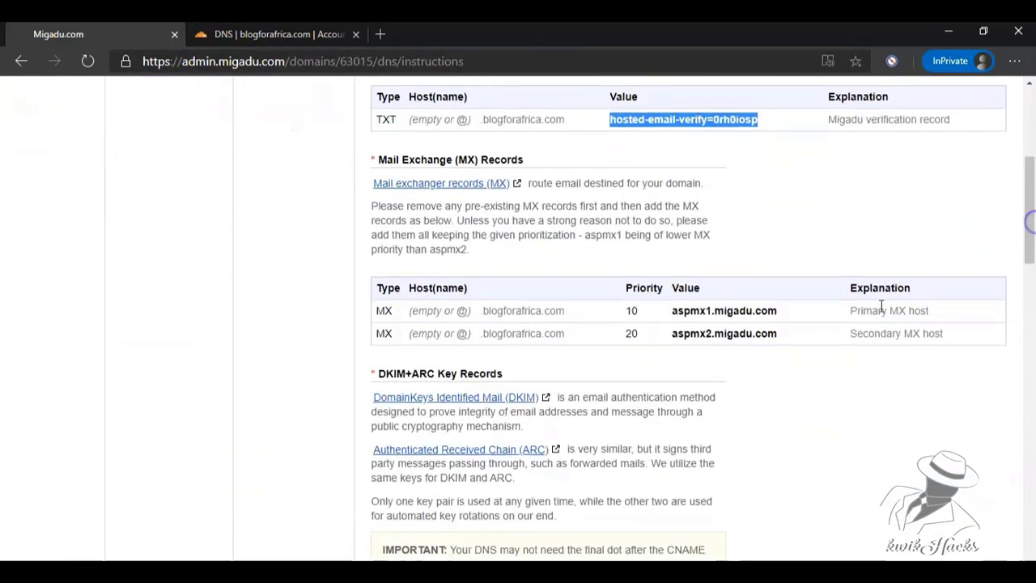
Copy the primary MX host aspmx1.migadu.com from Migadu's instructions.
left_click(756, 311)
double_click(756, 311)
right_click(671, 317)
left_click(692, 329)
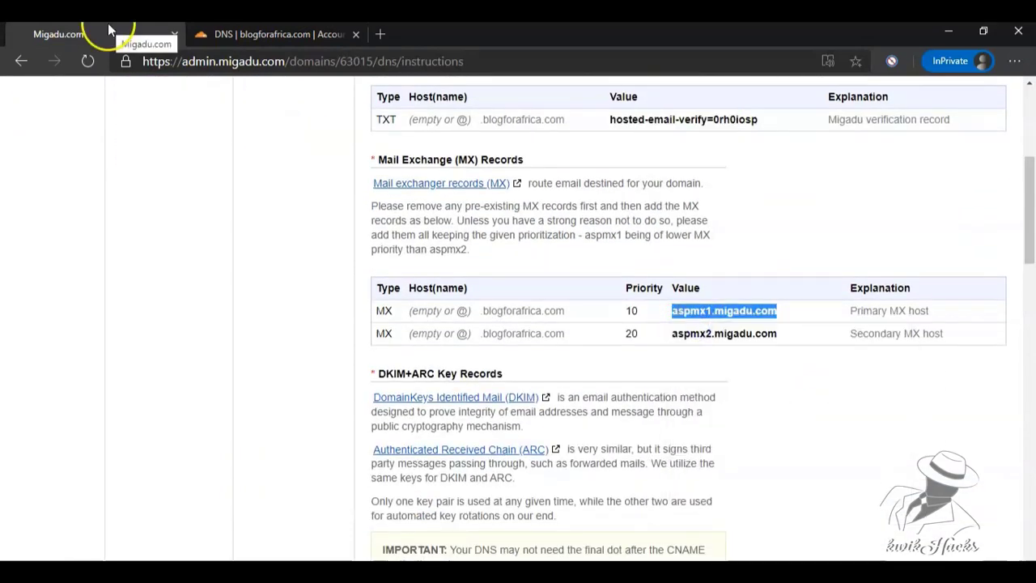
Add a Cloudflare MX record for @ pointing to aspmx1.migadu.com with priority 10.
left_click(277, 34)
left_click(171, 233)
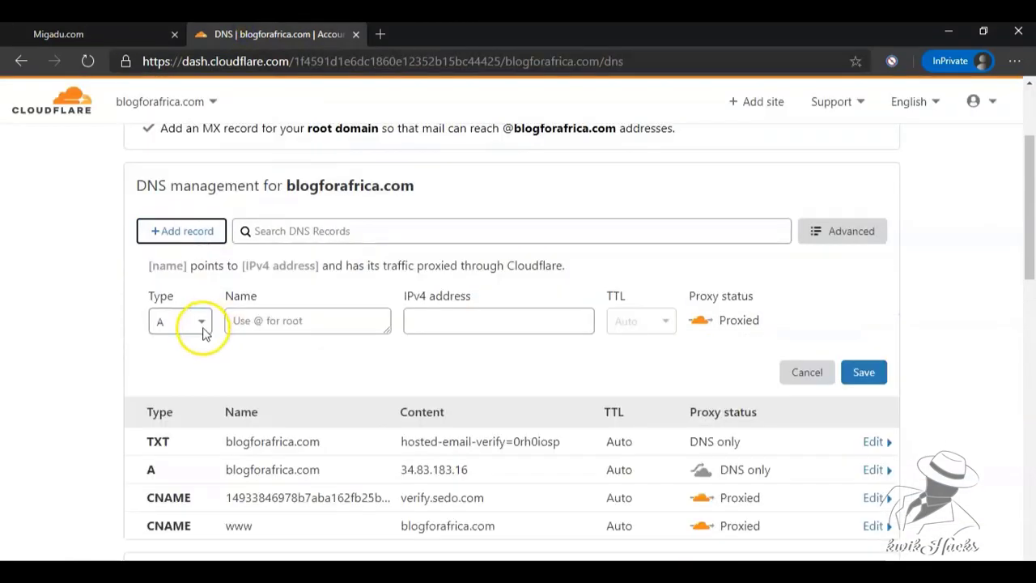
left_click(202, 326)
left_click_drag(204, 389, 203, 403)
scroll(186, 394, "down", 2)
left_click(182, 387)
left_click(263, 329)
type("@")
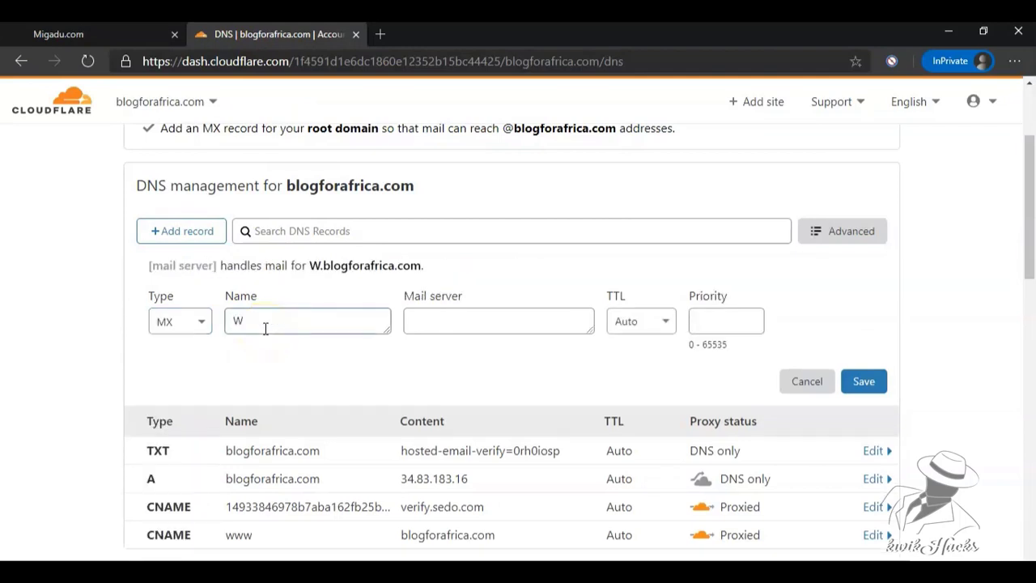
left_click(455, 323)
key("ctrl+v")
left_click(712, 321)
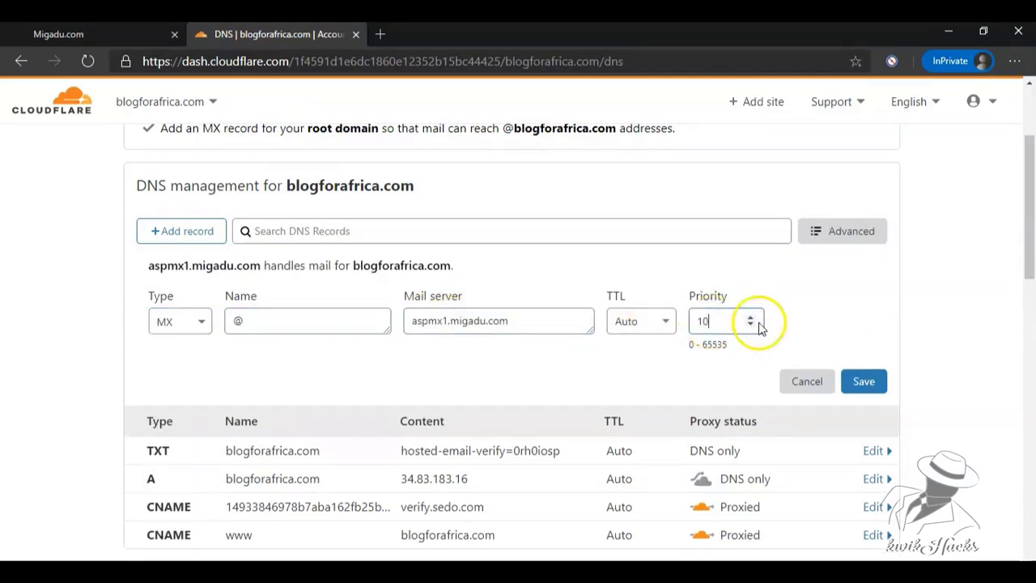
type("10")
left_click(863, 381)
left_click(73, 34)
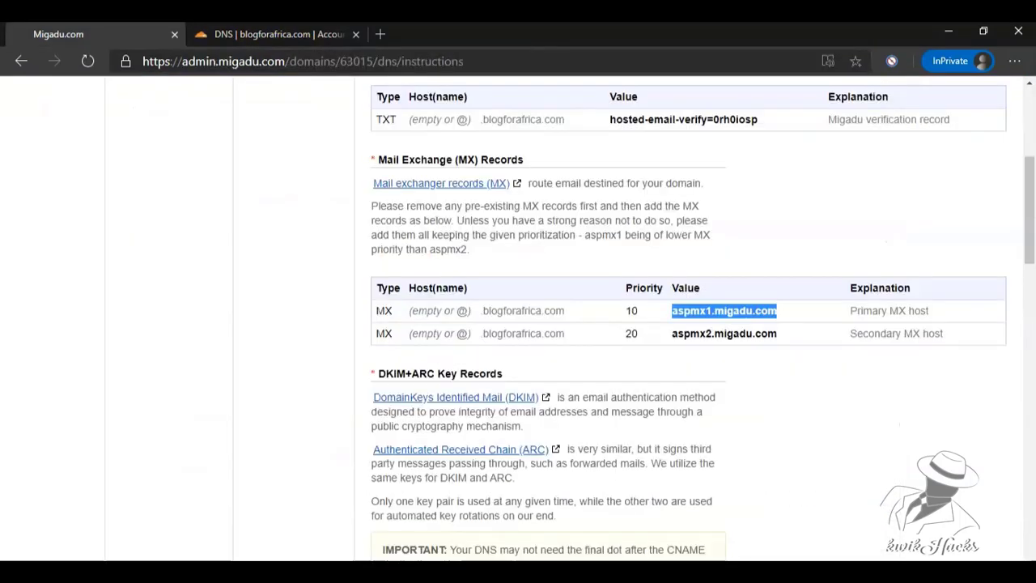
Select the secondary MX host aspmx2.migadu.com in Migadu's instructions.
left_click_drag(672, 333, 779, 333)
left_click(623, 340)
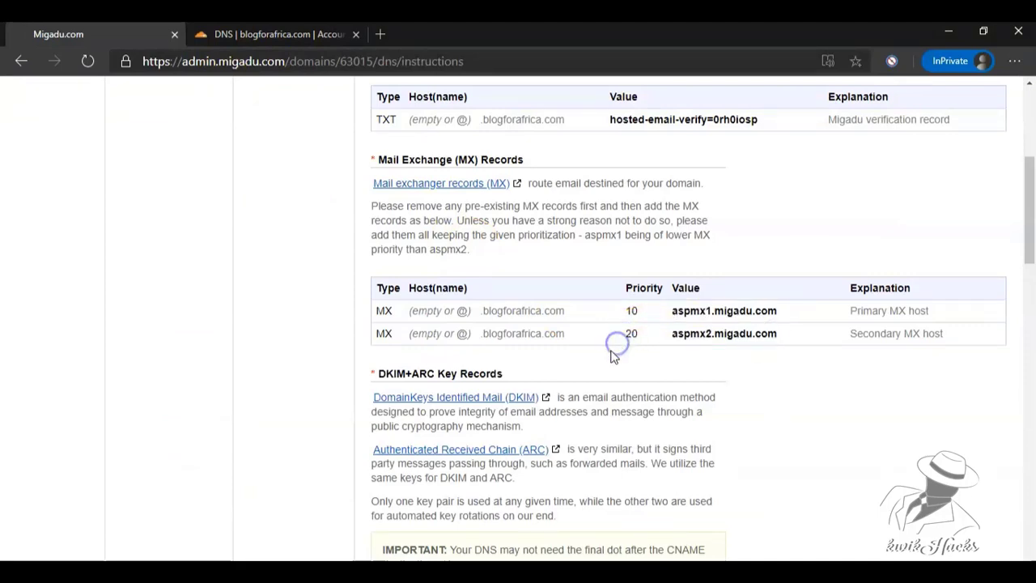
left_click_drag(567, 332, 478, 330)
left_click_drag(395, 333, 376, 333)
left_click_drag(457, 333, 464, 332)
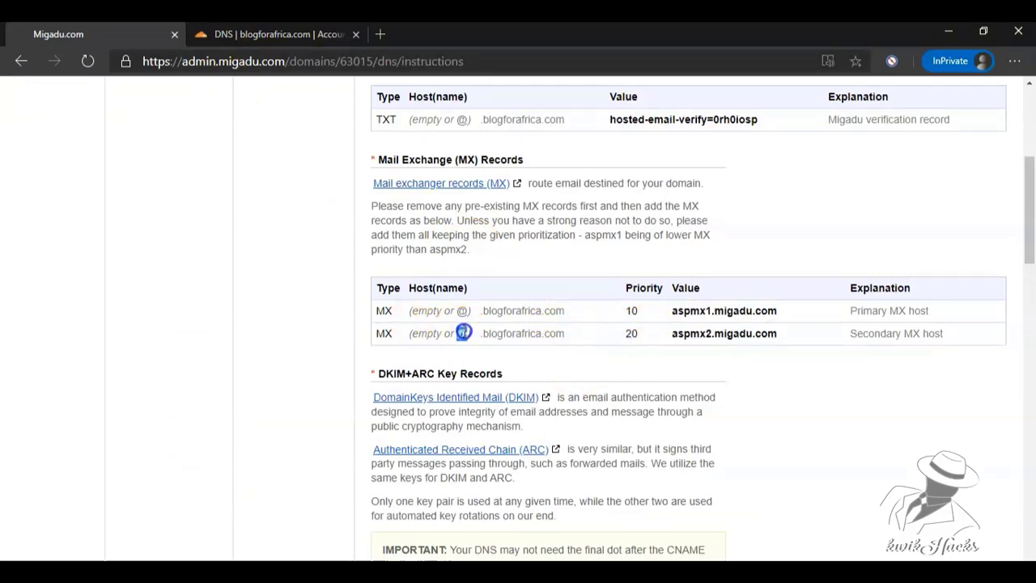
Add a second MX record for @ pointing to aspmx2.migadu.com with priority 20.
left_click(247, 36)
left_click(198, 231)
left_click(199, 321)
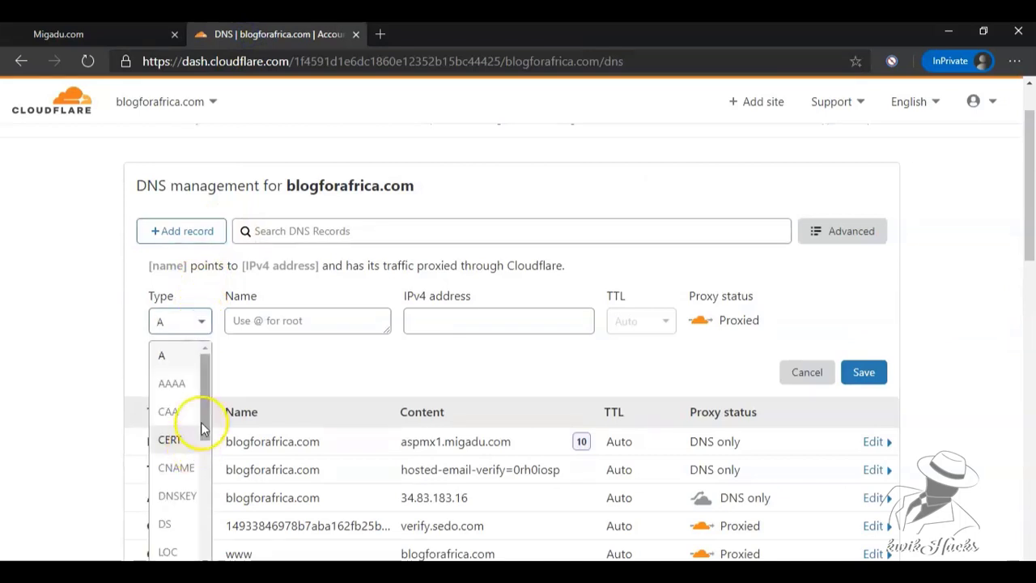
left_click_drag(202, 429, 203, 474)
left_click(166, 439)
left_click(277, 324)
type("@")
right_click(442, 322)
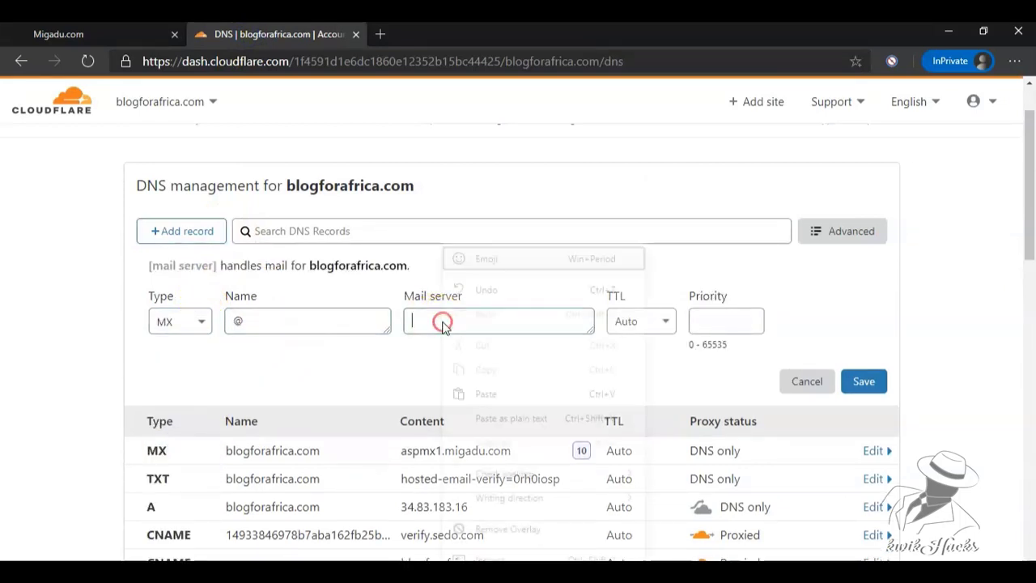
left_click(486, 393)
left_click(719, 324)
left_click(860, 383)
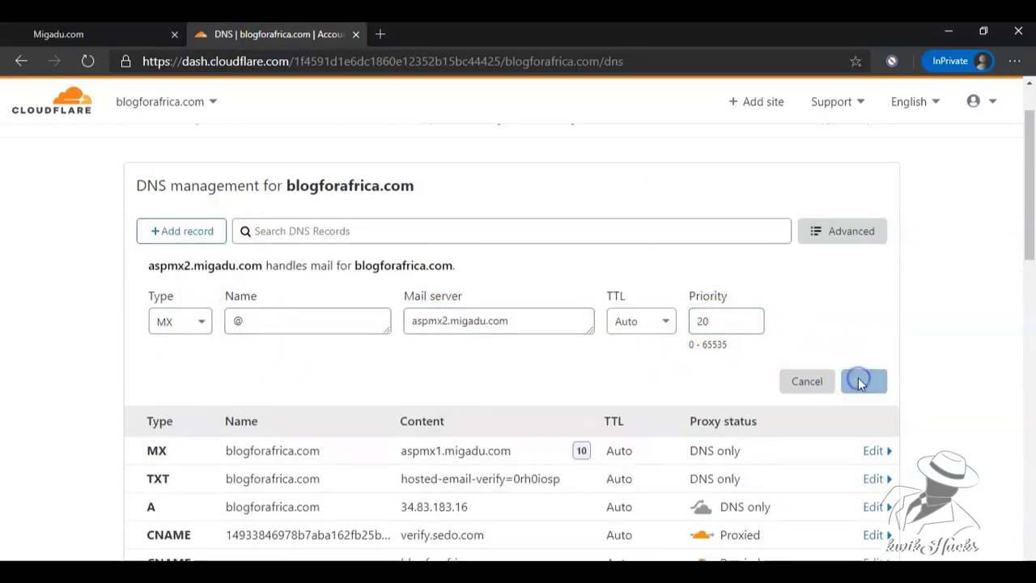
Select the key1 DKIM destination value in Migadu's DNS instructions.
left_click(58, 34)
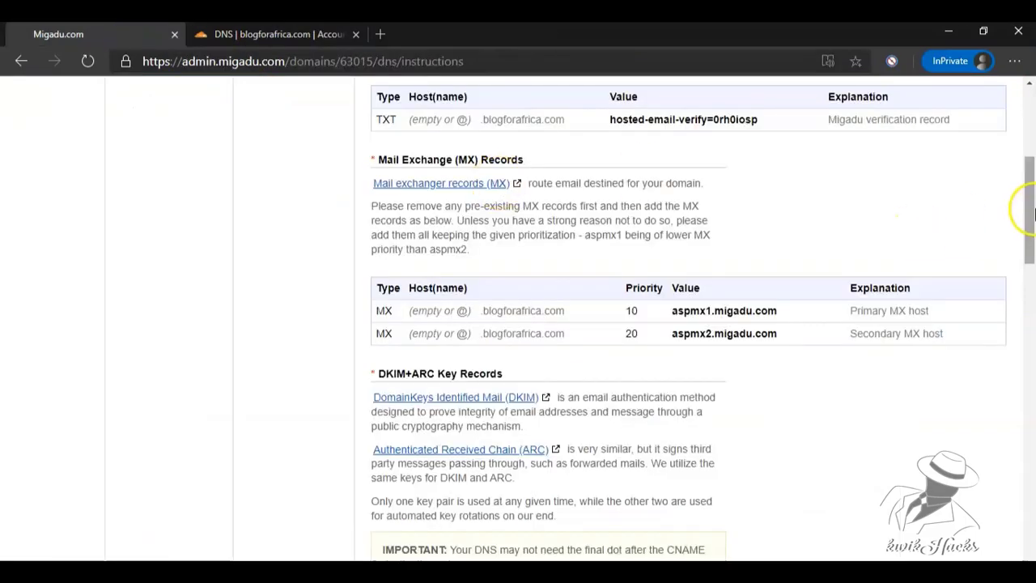
left_click_drag(1025, 204, 1032, 299)
left_click_drag(872, 260, 627, 260)
right_click(646, 258)
Copy the key1 domainkey target and start a Cloudflare CNAME record with it.
left_click(688, 277)
double_click(391, 259)
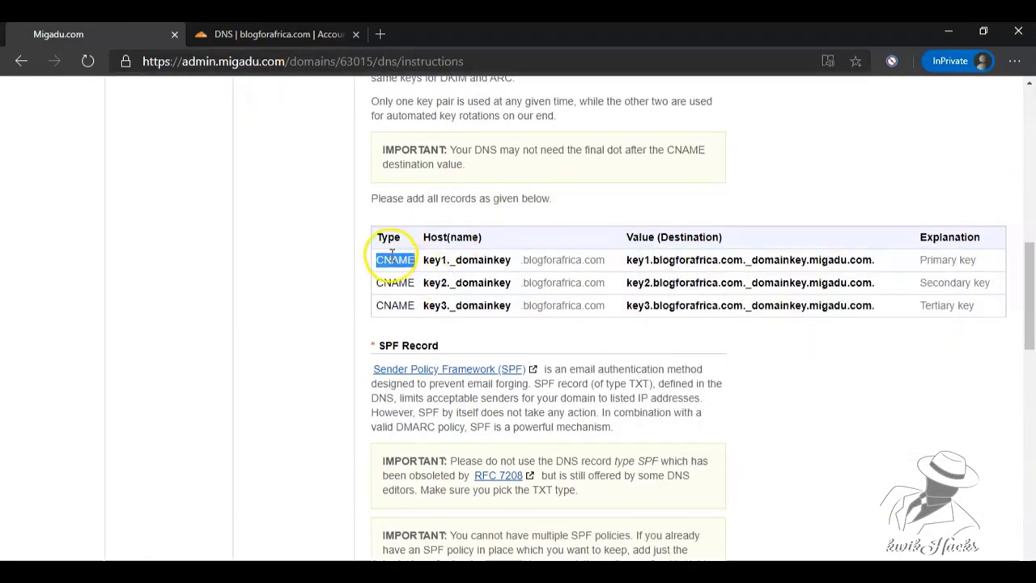
double_click(387, 237)
left_click(267, 34)
left_click(181, 231)
left_click(178, 321)
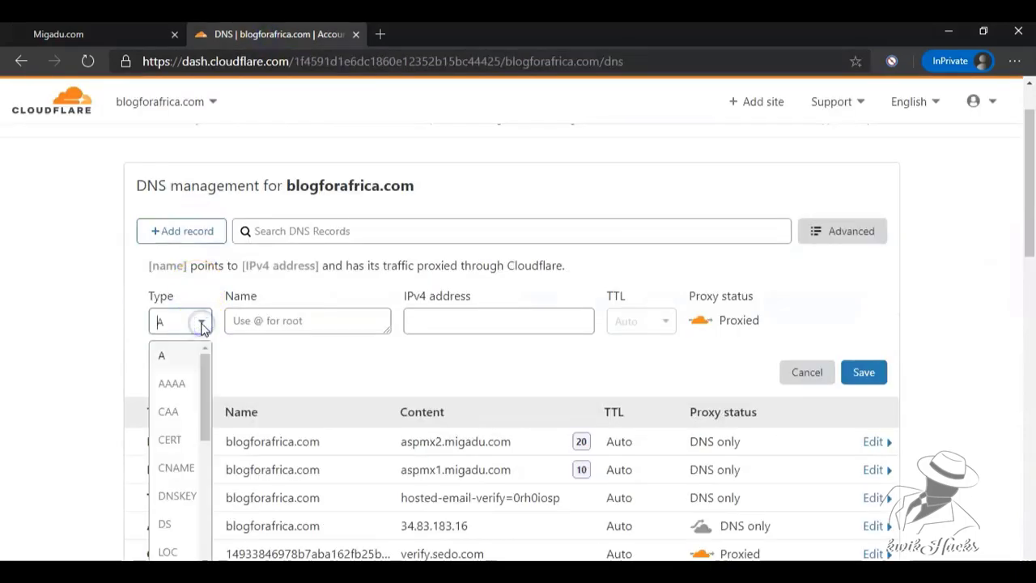
left_click(178, 468)
left_click(454, 319)
key("ctrl+v")
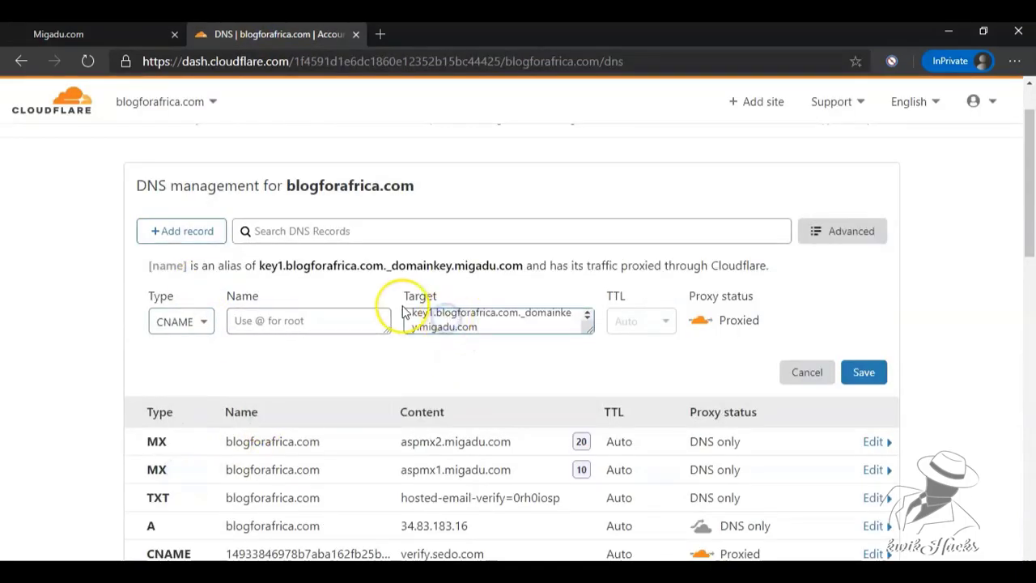
Name the record key1._domainkey, removing the stray space, and save it.
left_click(59, 34)
left_click_drag(597, 259, 433, 257)
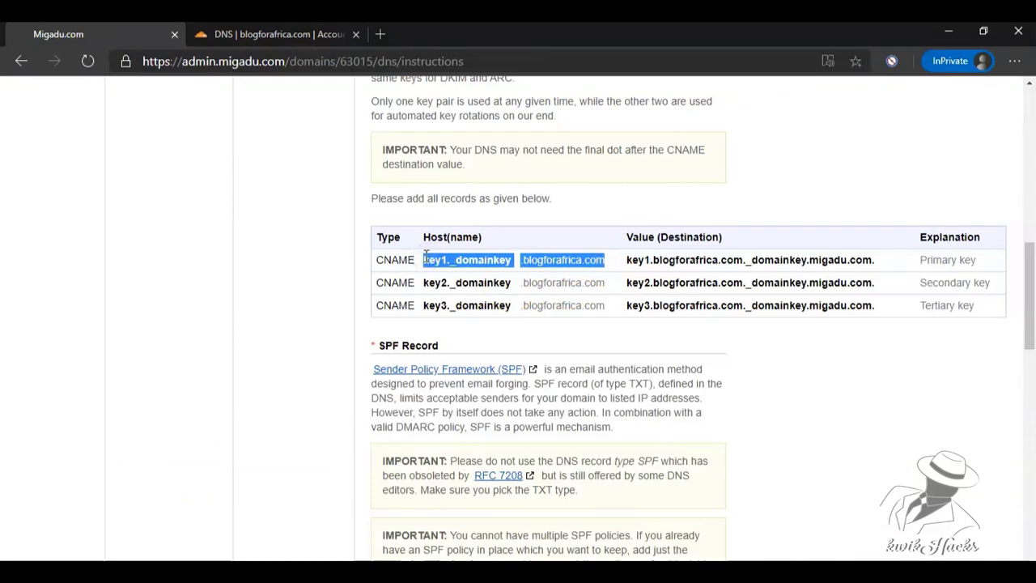
left_click(267, 34)
left_click(259, 338)
key("ctrl+v")
left_click(235, 351)
key("BackSpace")
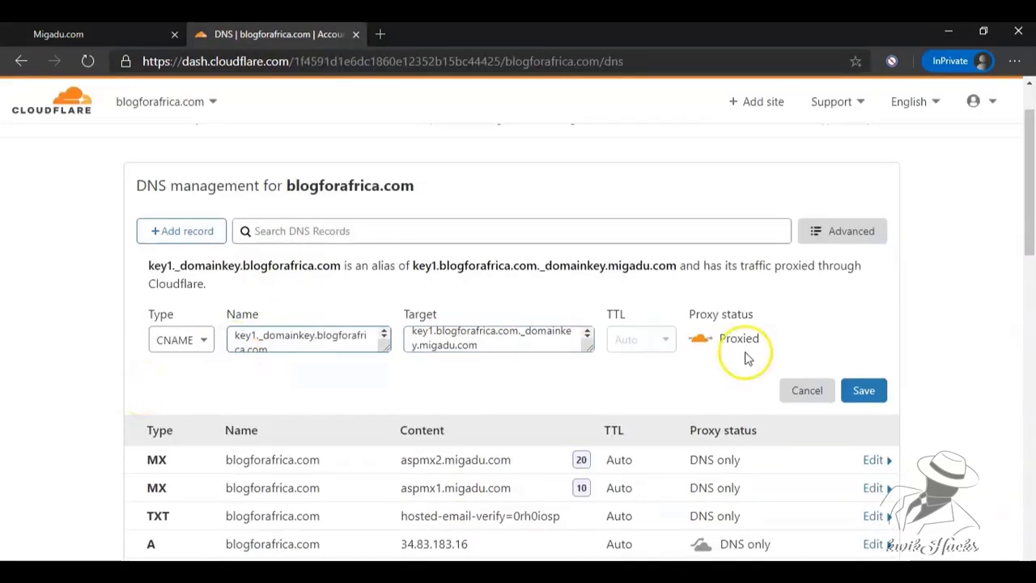
left_click(864, 390)
Copy the key2 domainkey target and start a new CNAME record with it.
left_click(117, 34)
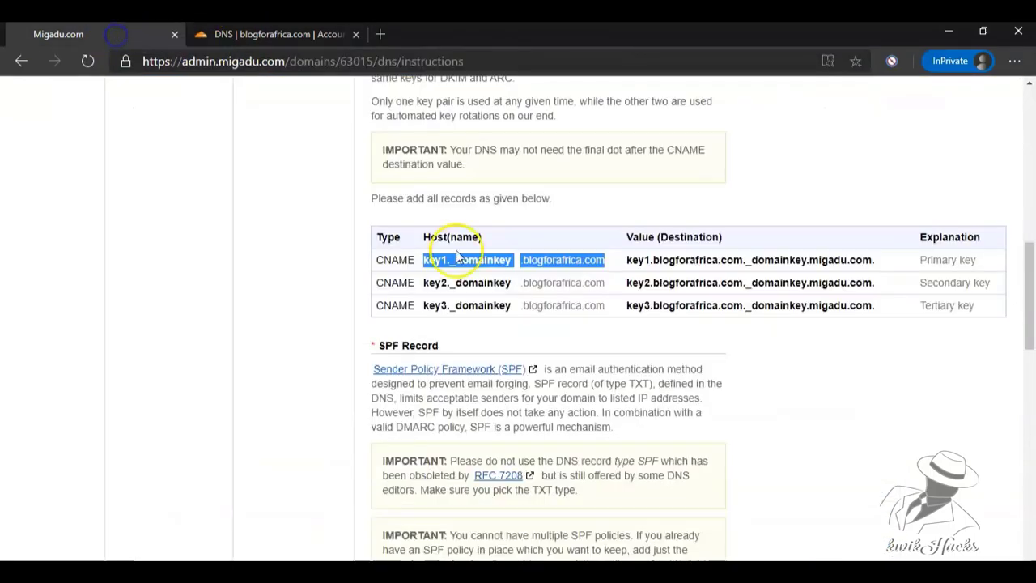
left_click_drag(877, 285, 667, 293)
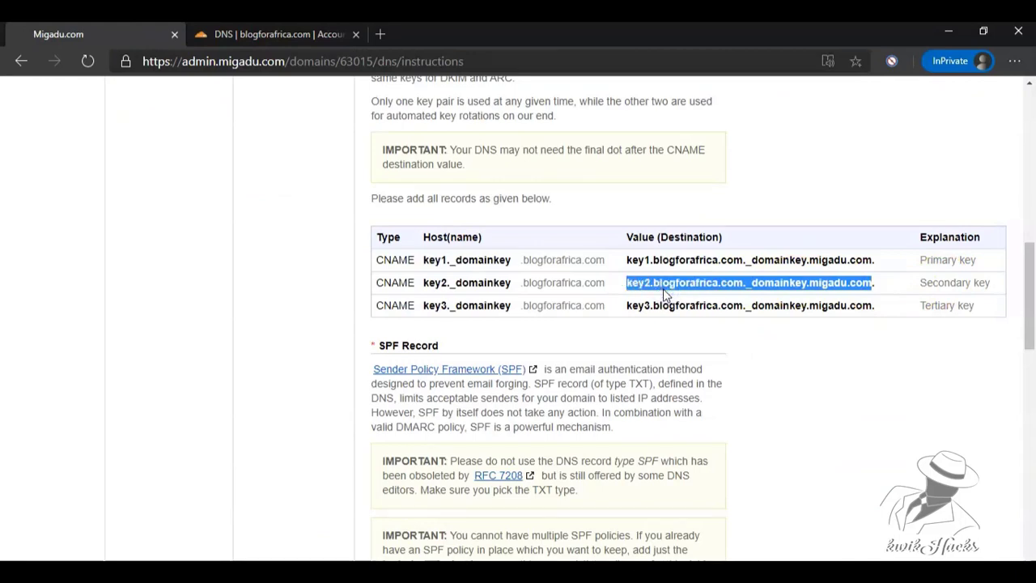
right_click(664, 294)
left_click(688, 296)
left_click(276, 34)
left_click(195, 233)
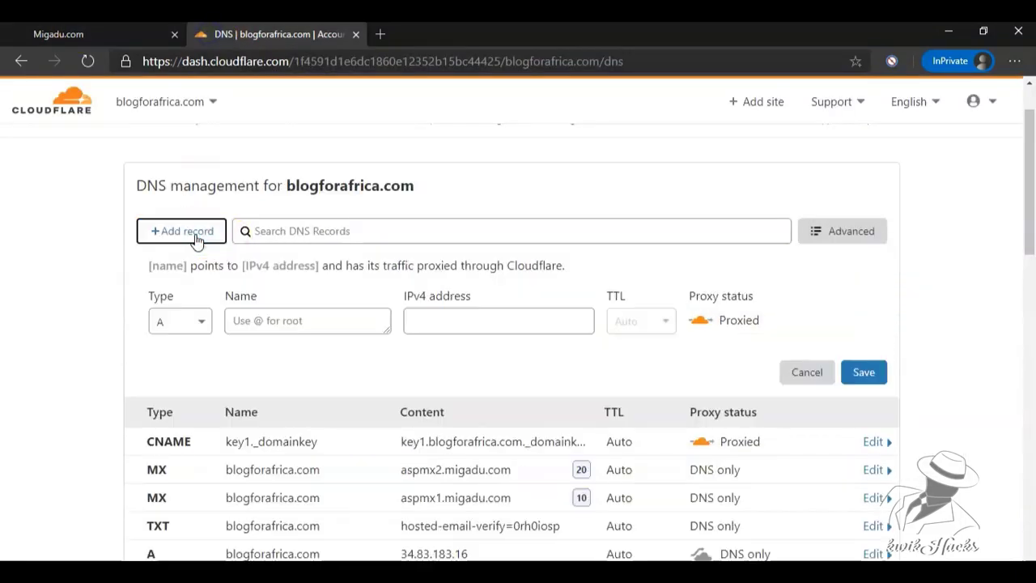
left_click(179, 322)
left_click(177, 464)
left_click(435, 330)
key("ctrl+v")
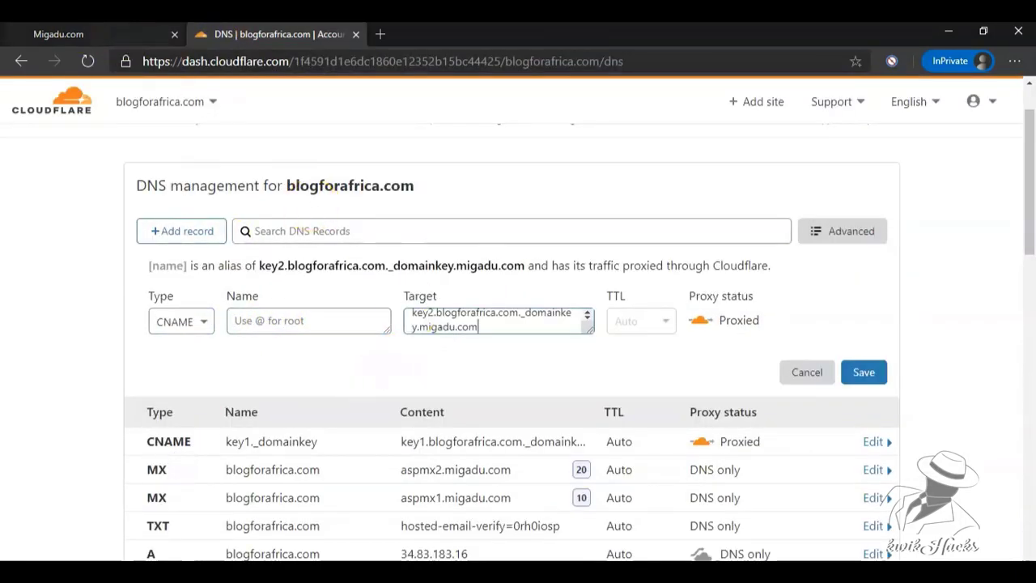
Name the record key2._domainkey, removing the stray space, and save it.
left_click(58, 34)
left_click_drag(608, 287, 423, 283)
right_click(426, 285)
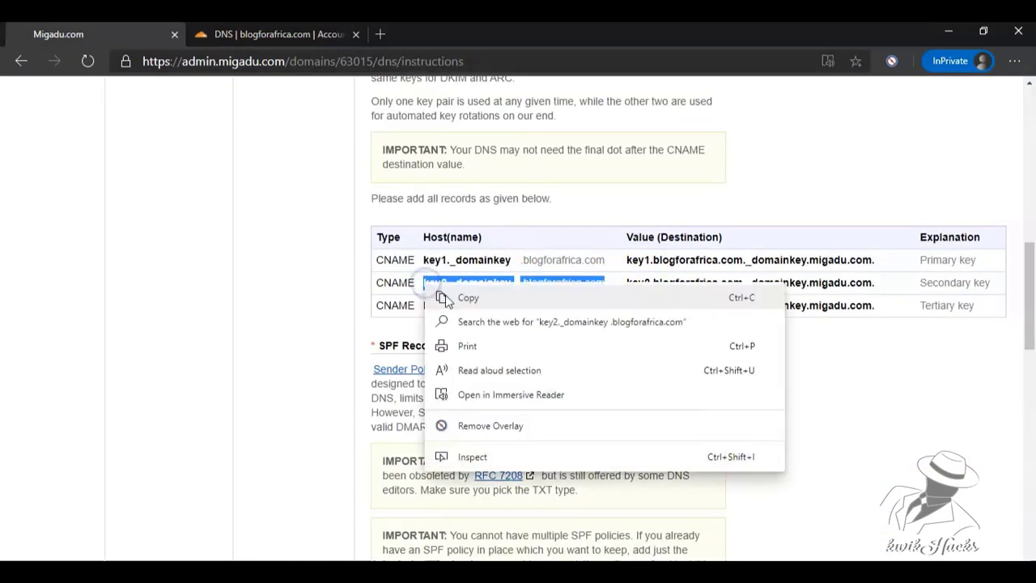
left_click(448, 300)
left_click(258, 36)
left_click(241, 333)
key("ctrl+v")
left_click(234, 346)
key("BackSpace")
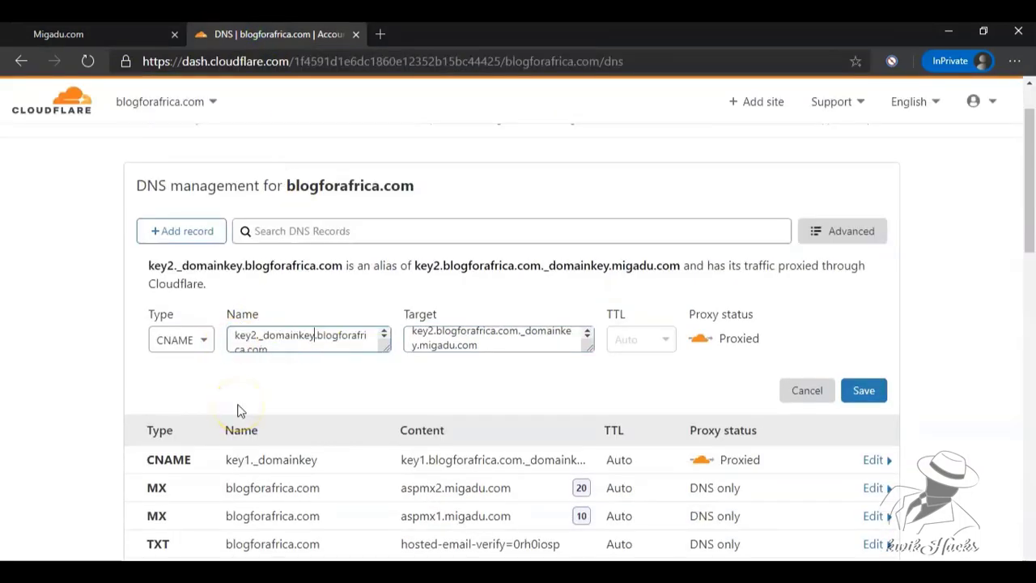
left_click(866, 392)
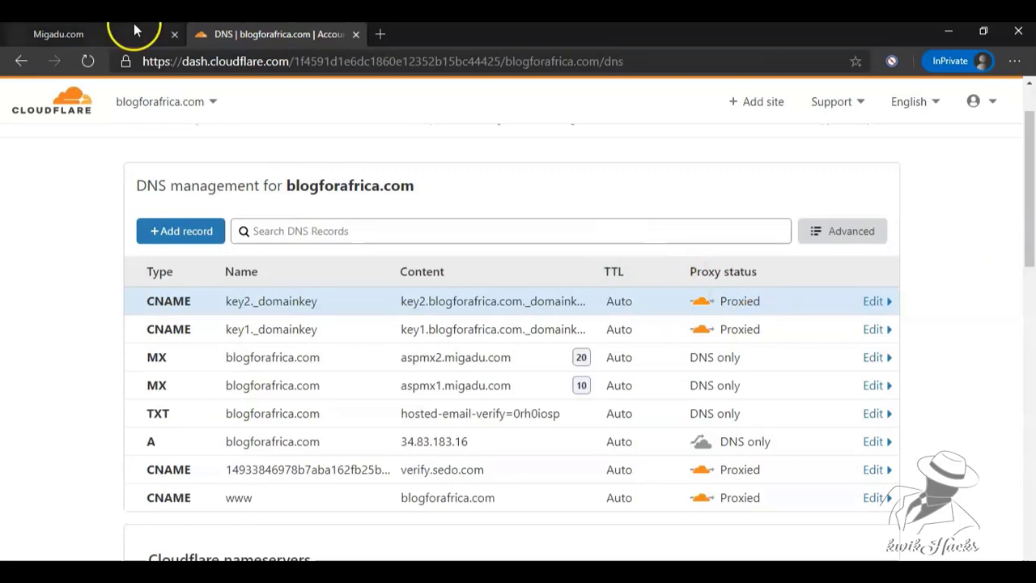
Copy the key3 domainkey target and start a third CNAME record with it.
left_click(134, 30)
left_click_drag(873, 306, 632, 304)
right_click(633, 304)
left_click(664, 319)
left_click(258, 34)
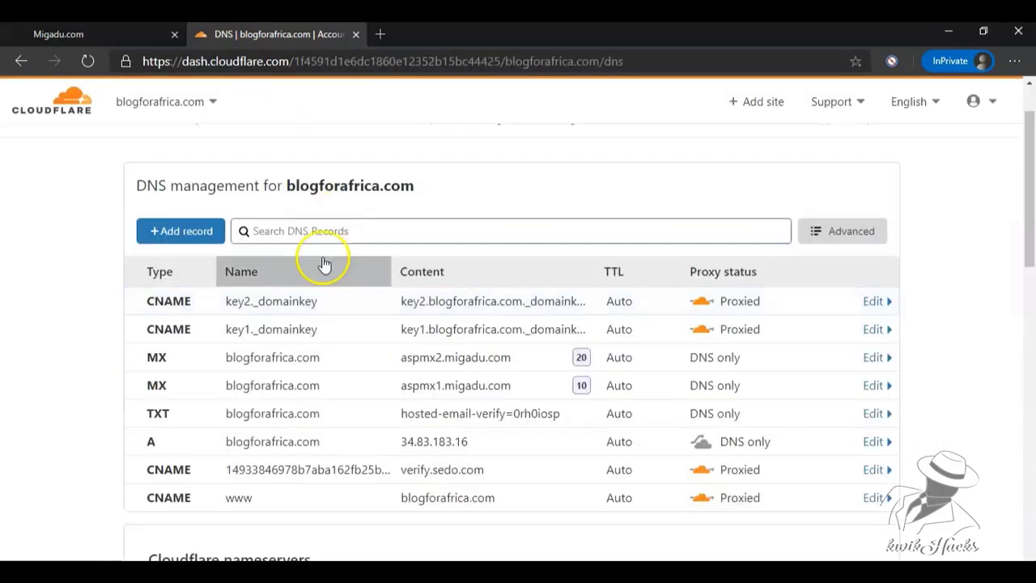
left_click(181, 231)
left_click(180, 321)
left_click(175, 468)
left_click(430, 322)
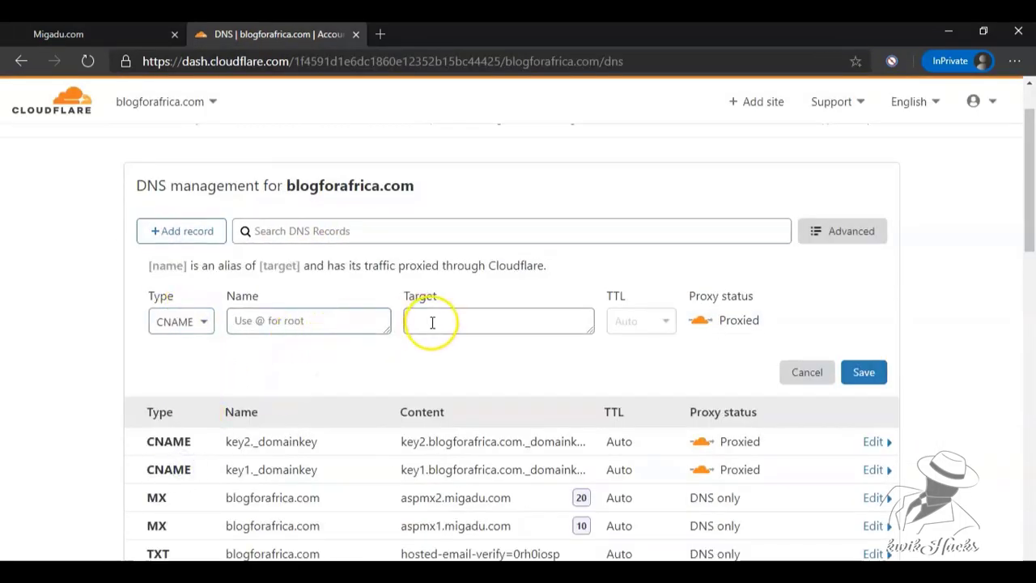
key("ctrl+v")
Name the record key3._domainkey and save it.
left_click(58, 34)
left_click_drag(605, 305, 451, 305)
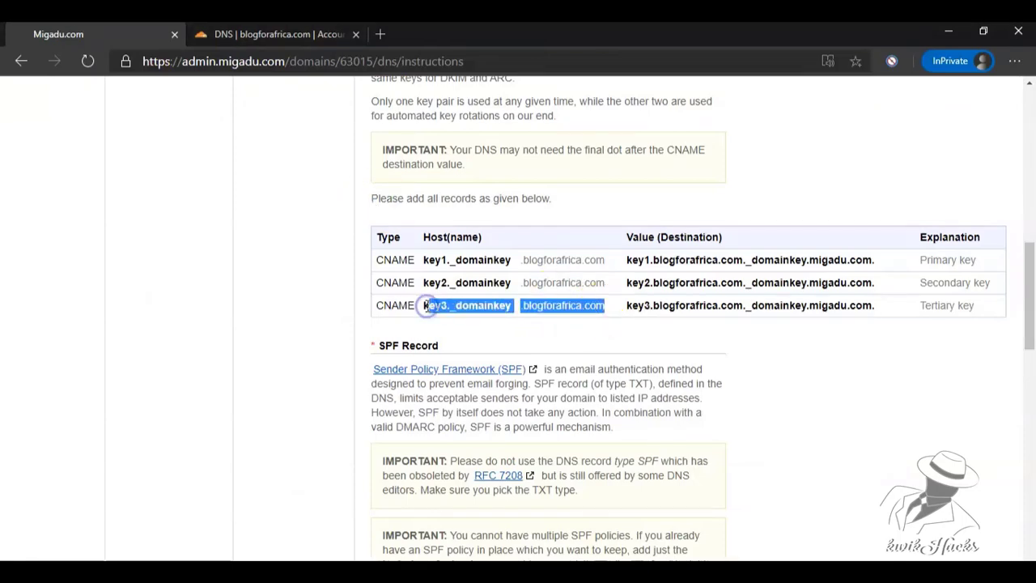
key("ctrl+c")
left_click(267, 34)
left_click(280, 338)
key("ctrl+v")
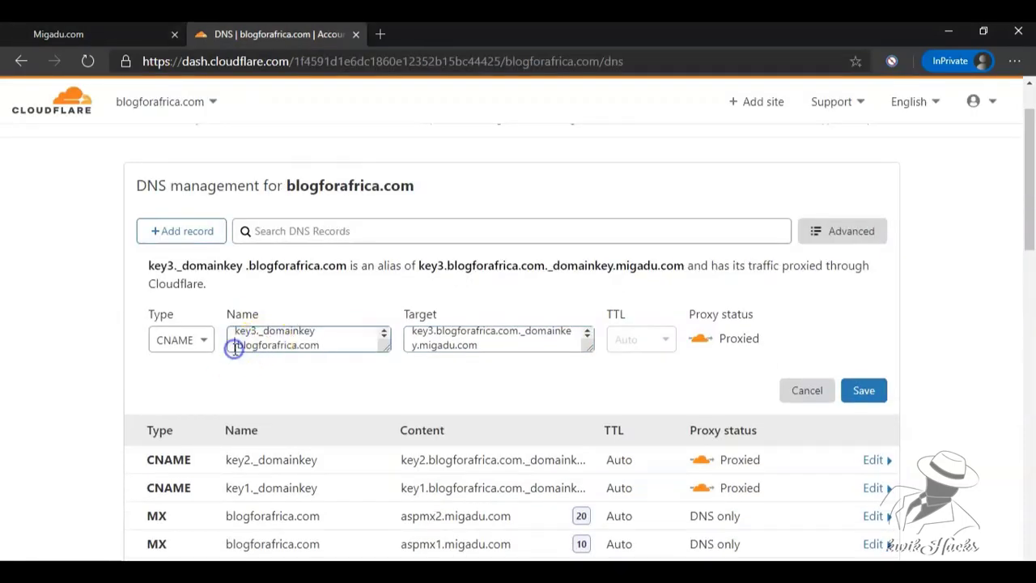
left_click(863, 390)
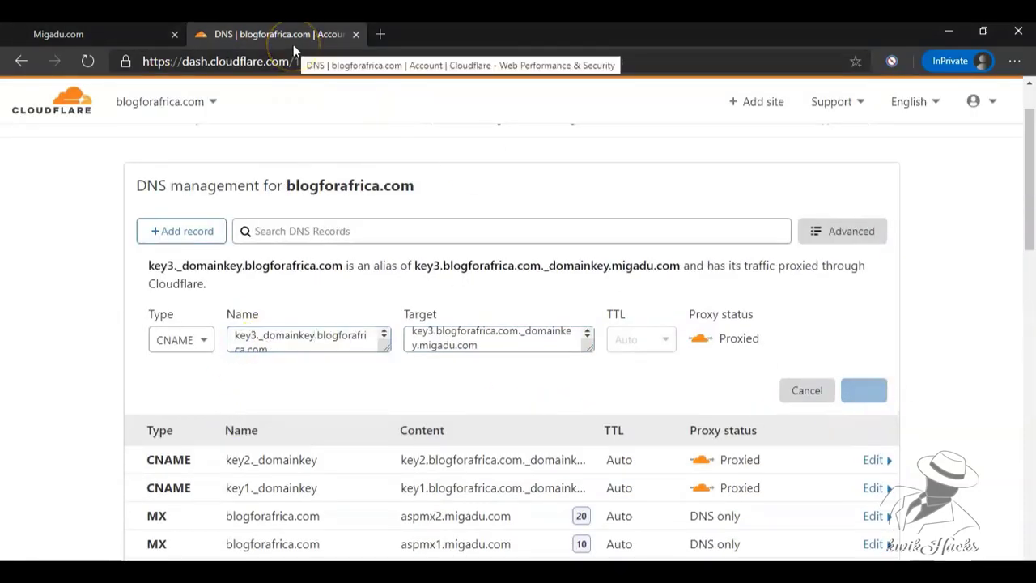
Add and save a TXT record named @ with the SPF value v=spf1 include:spf.migadu.com -all.
left_click(59, 34)
scroll(1017, 267, "down", 5)
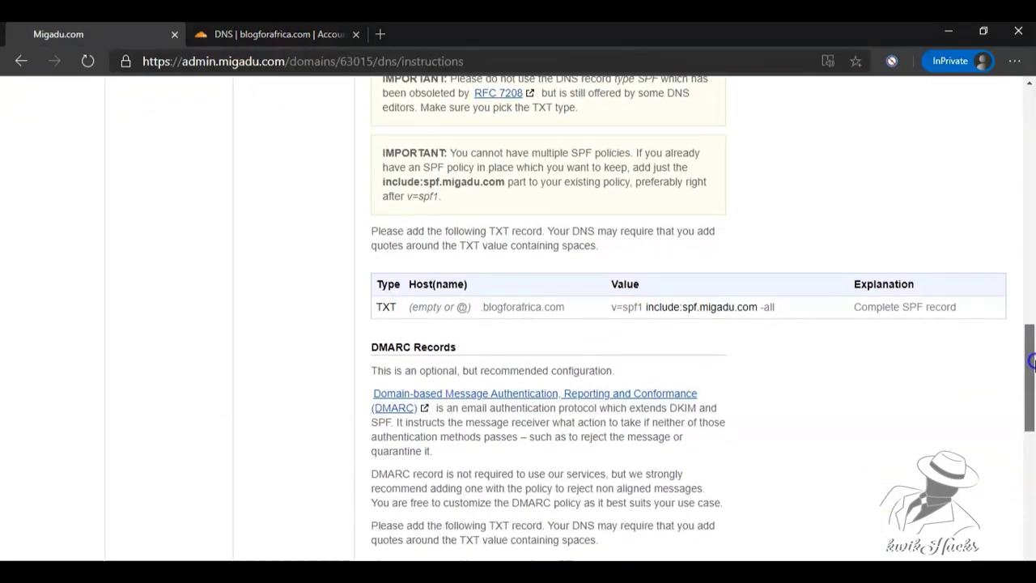
double_click(386, 259)
left_click_drag(776, 282, 612, 283)
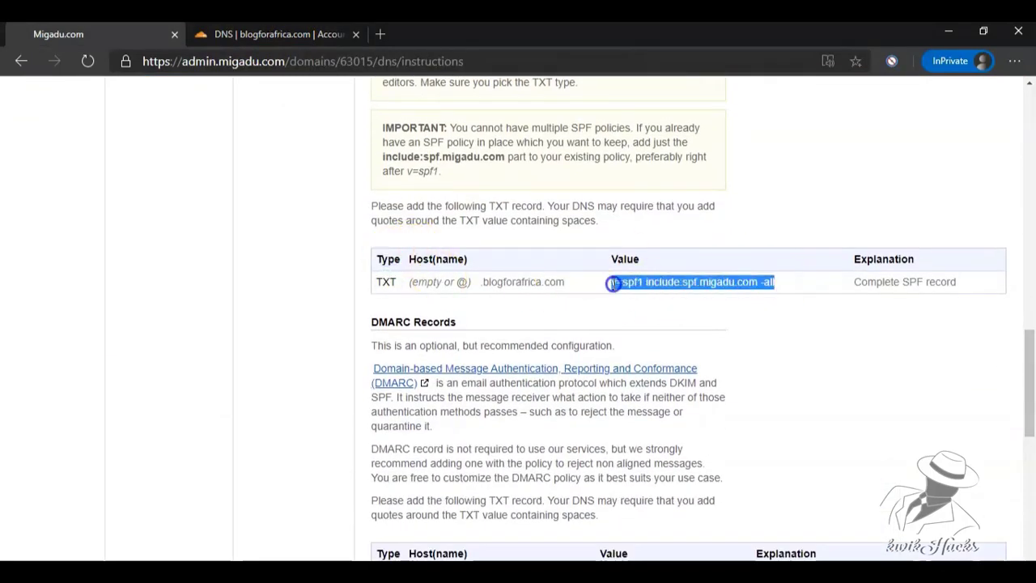
left_click(461, 284)
double_click(450, 259)
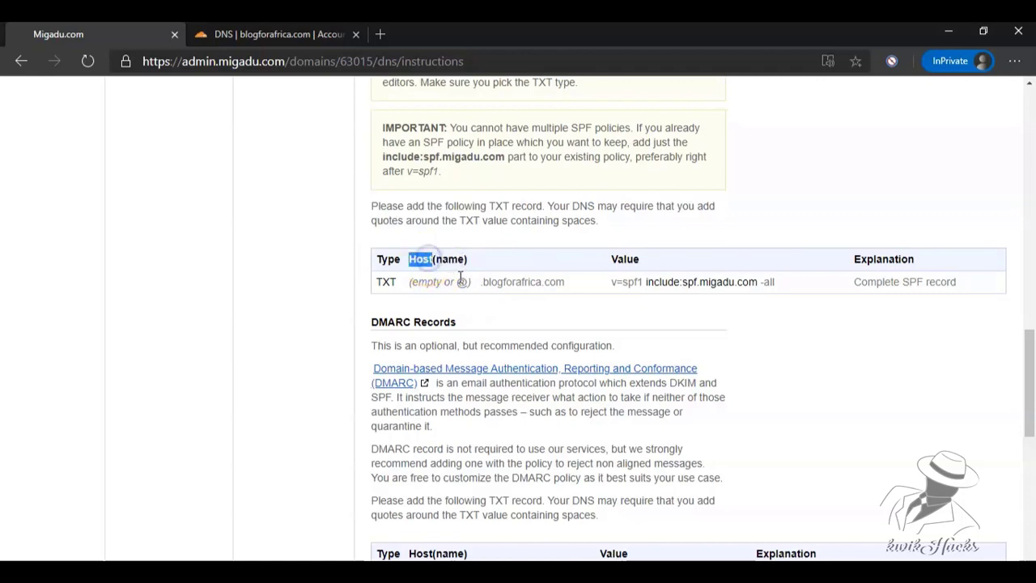
left_click(279, 34)
left_click(181, 231)
left_click(183, 320)
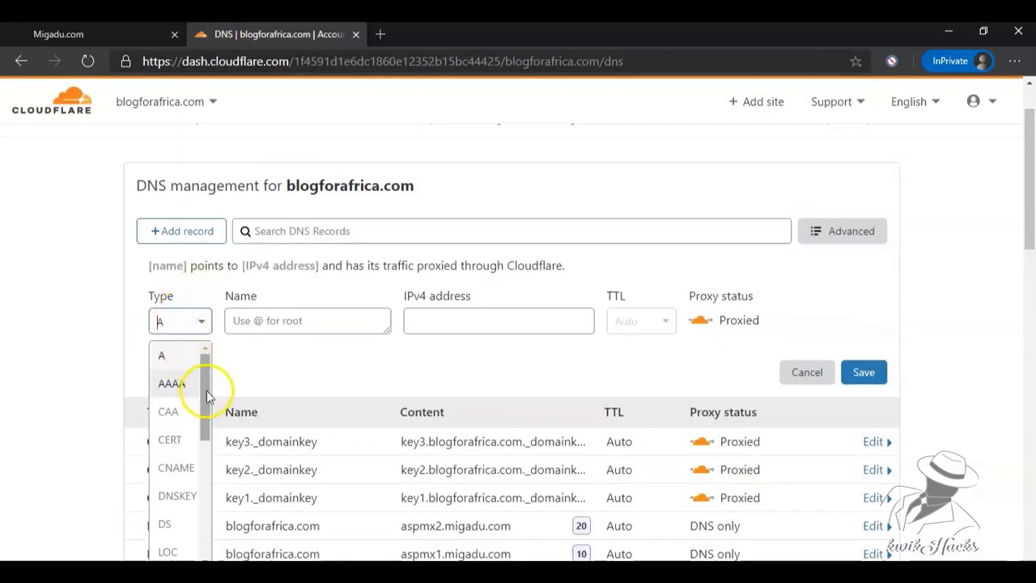
scroll(203, 453, "down", 5)
left_click(195, 532)
type("@")
left_click(259, 408)
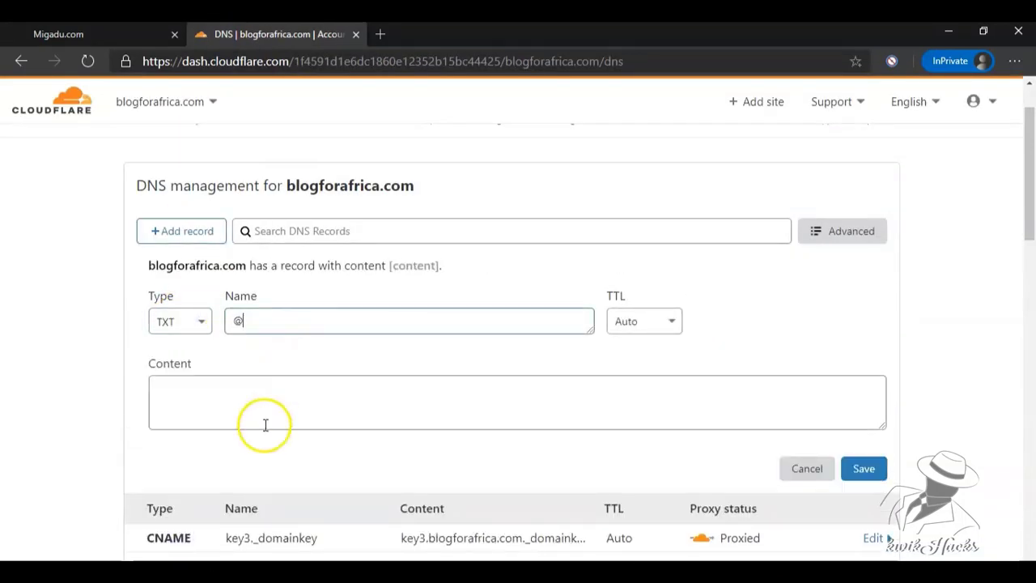
key("ctrl+v")
left_click(863, 469)
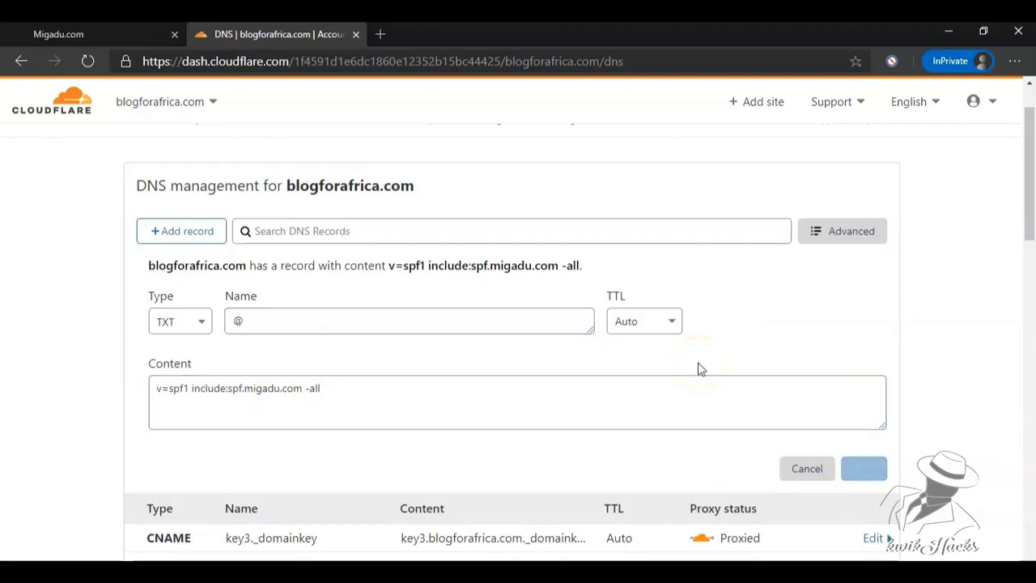
Start a second TXT record with content v=DMARC1; p=reject;.
left_click(185, 229)
left_click(58, 34)
left_click_drag(1031, 392, 1032, 455)
double_click(387, 262)
double_click(387, 282)
left_click_drag(410, 260, 468, 260)
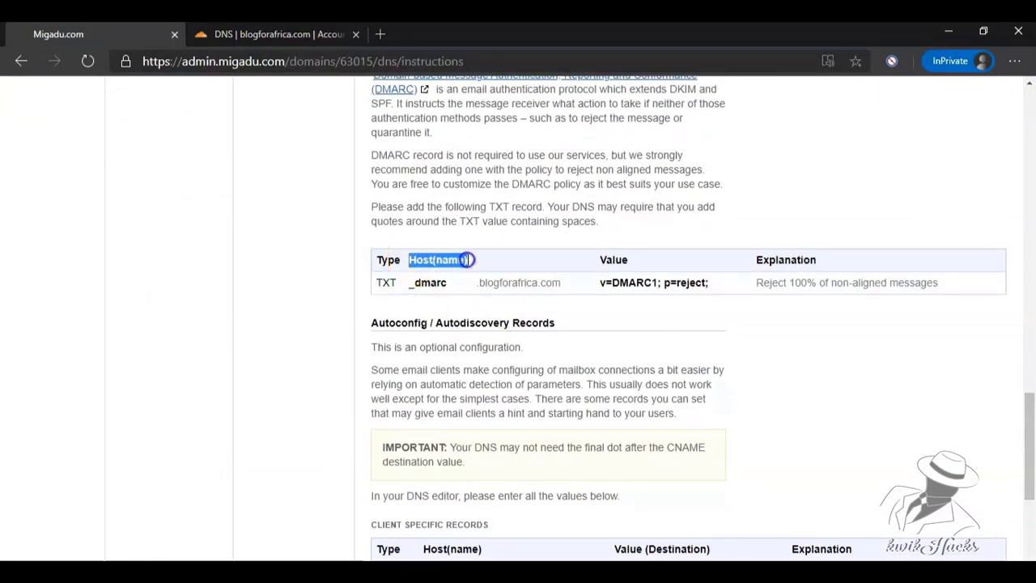
left_click_drag(600, 282, 708, 283)
left_click(275, 34)
left_click(194, 327)
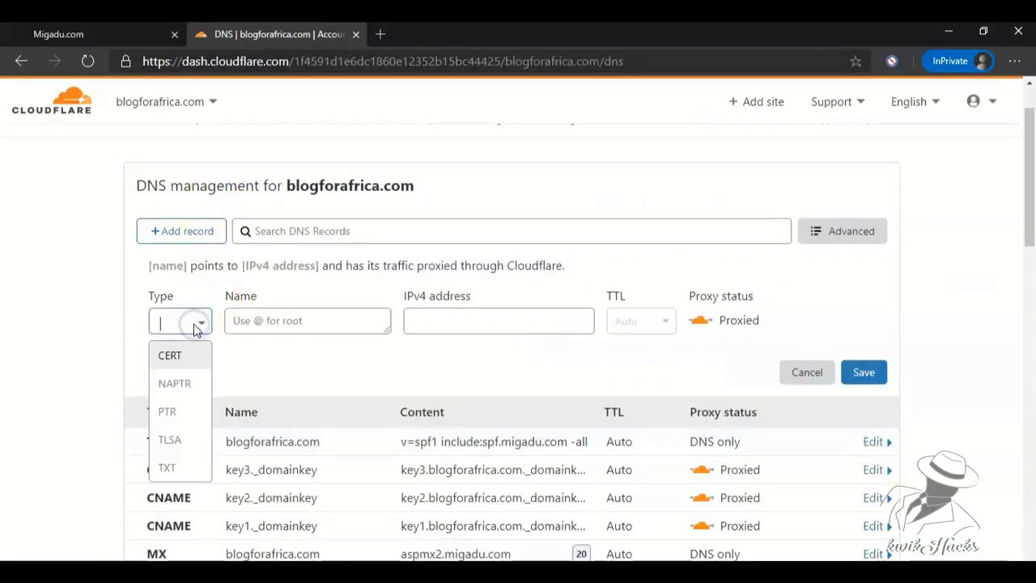
left_click(167, 467)
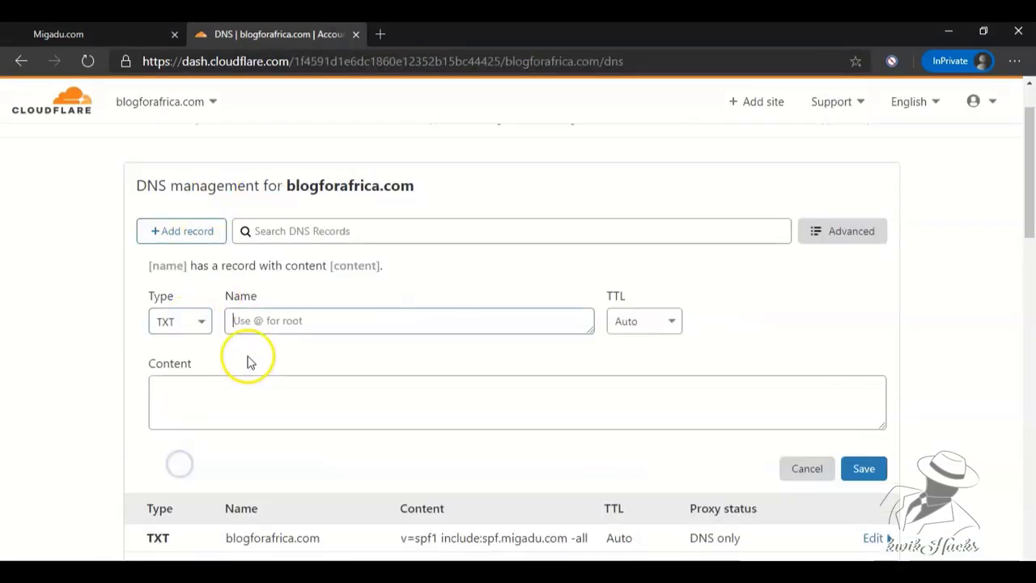
left_click(280, 403)
key("ctrl+v")
Name the DMARC record _dmarc.blogforafrica.com and save it.
left_click(81, 34)
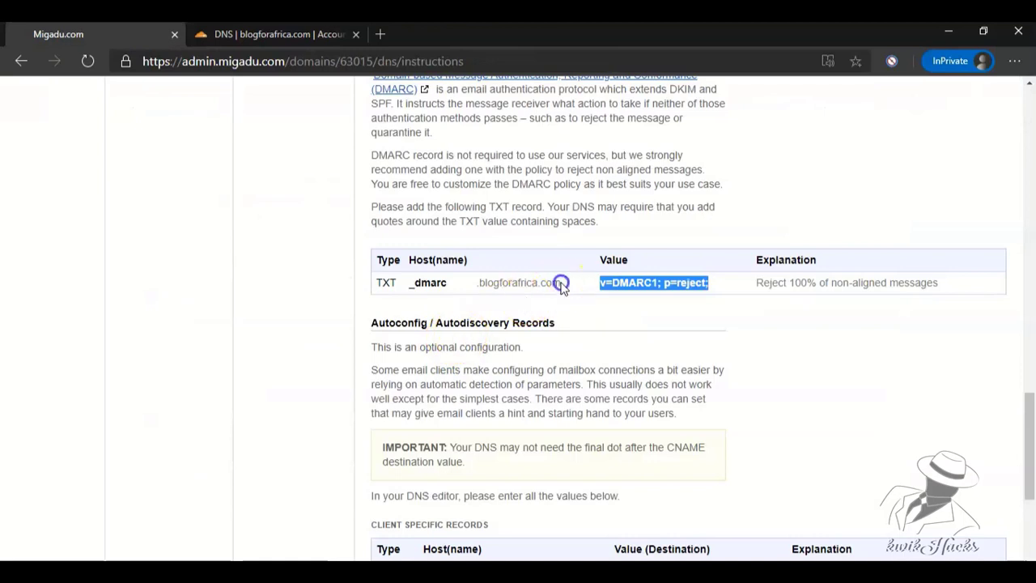
left_click_drag(561, 285, 408, 282)
left_click(275, 34)
left_click(285, 321)
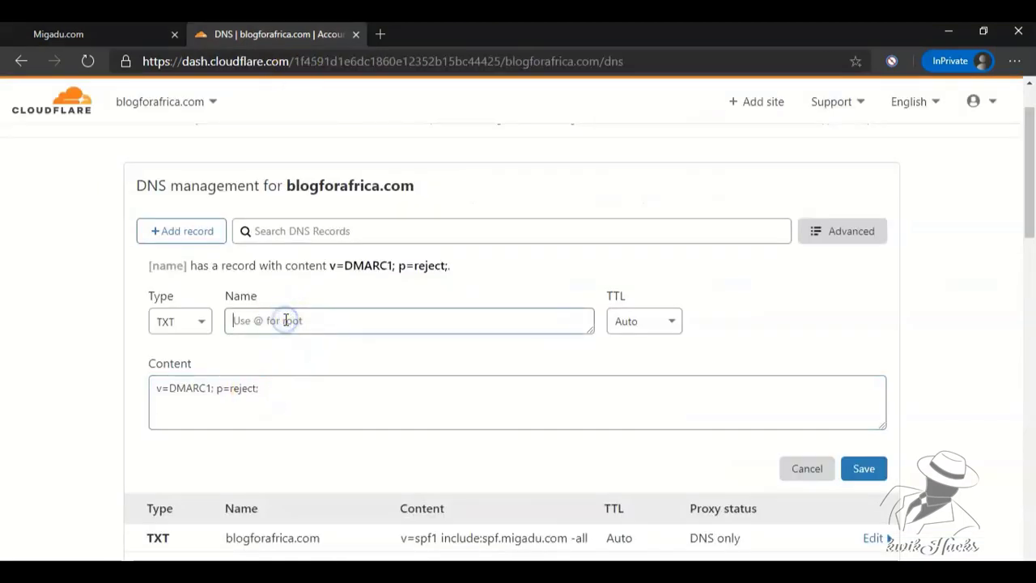
key("ctrl+v")
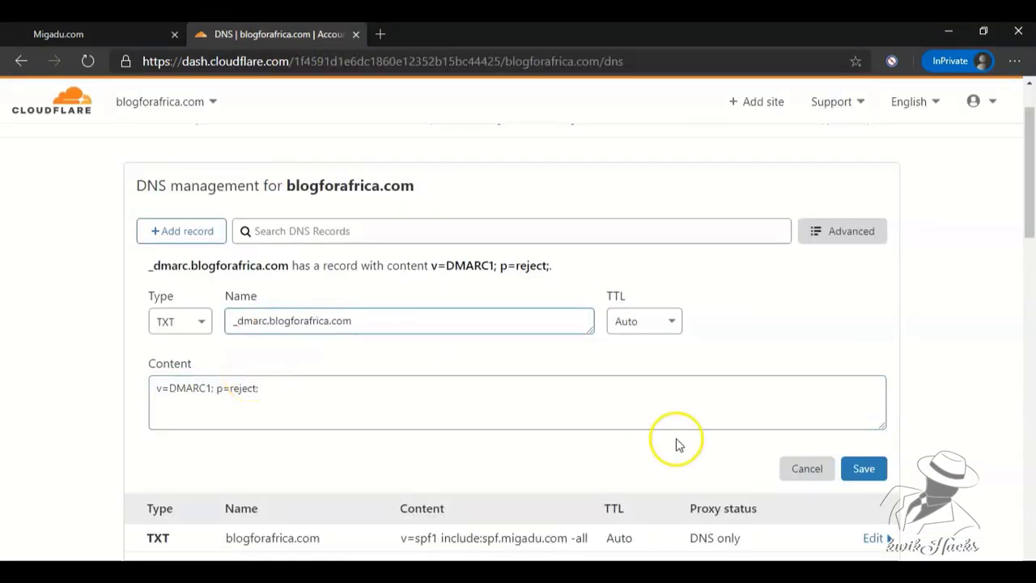
left_click(867, 470)
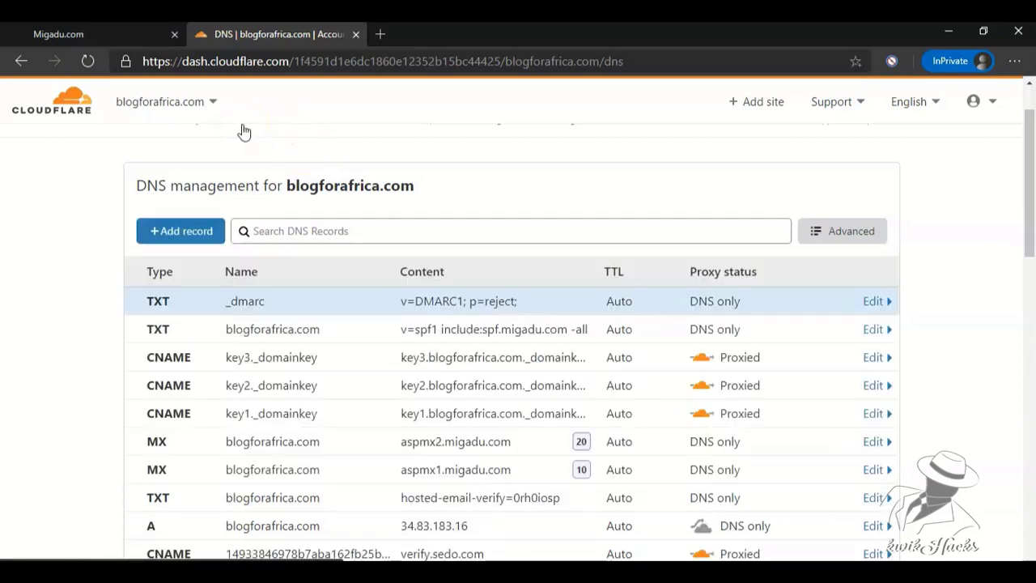
left_click(126, 34)
Add and save a CNAME record autoconfig pointing to autoconfig.migadu.com.
left_click_drag(1029, 439, 1030, 488)
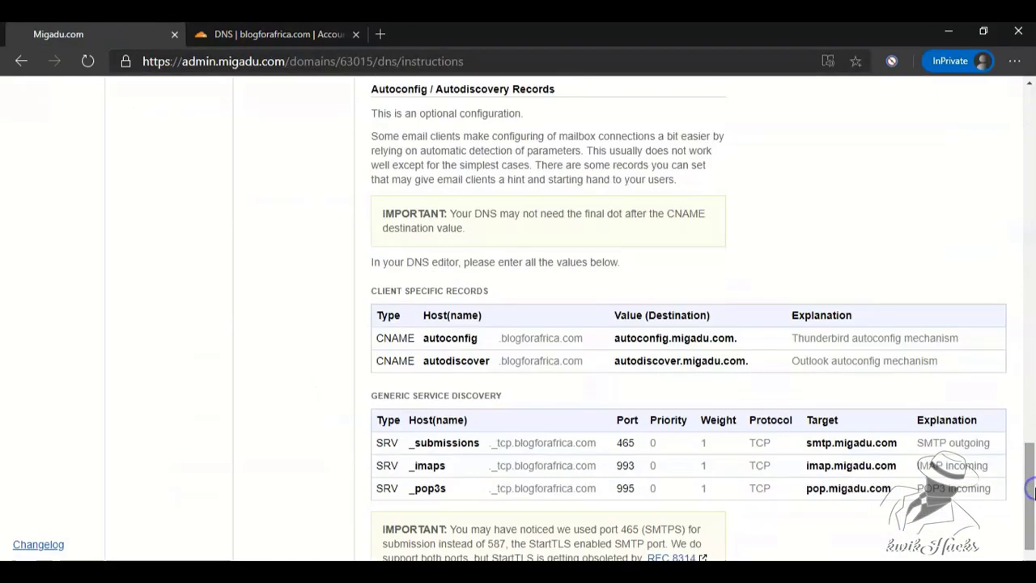
left_click_drag(736, 339, 614, 338)
key("ctrl+c")
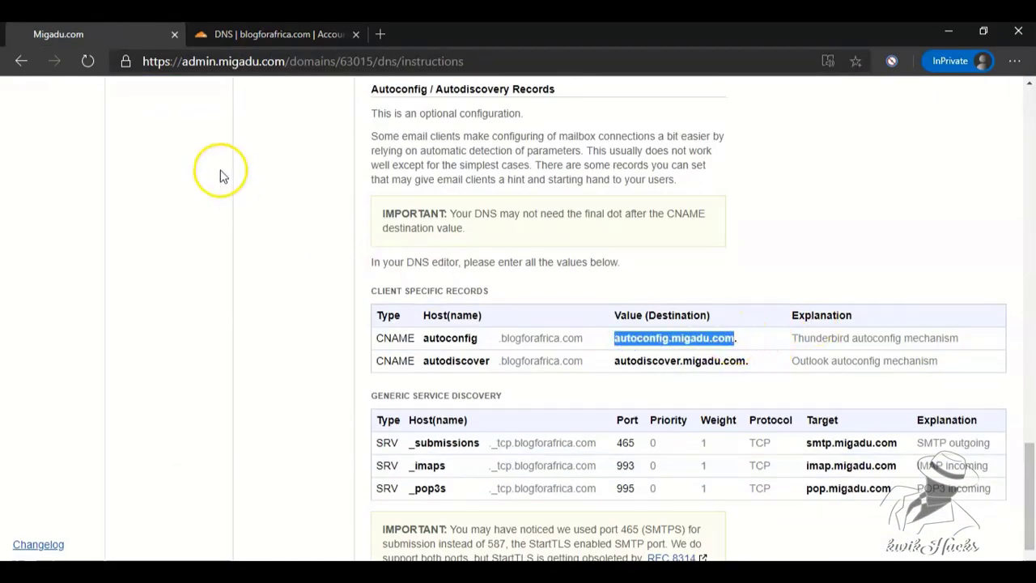
key("ctrl+Tab")
left_click(166, 233)
left_click(179, 321)
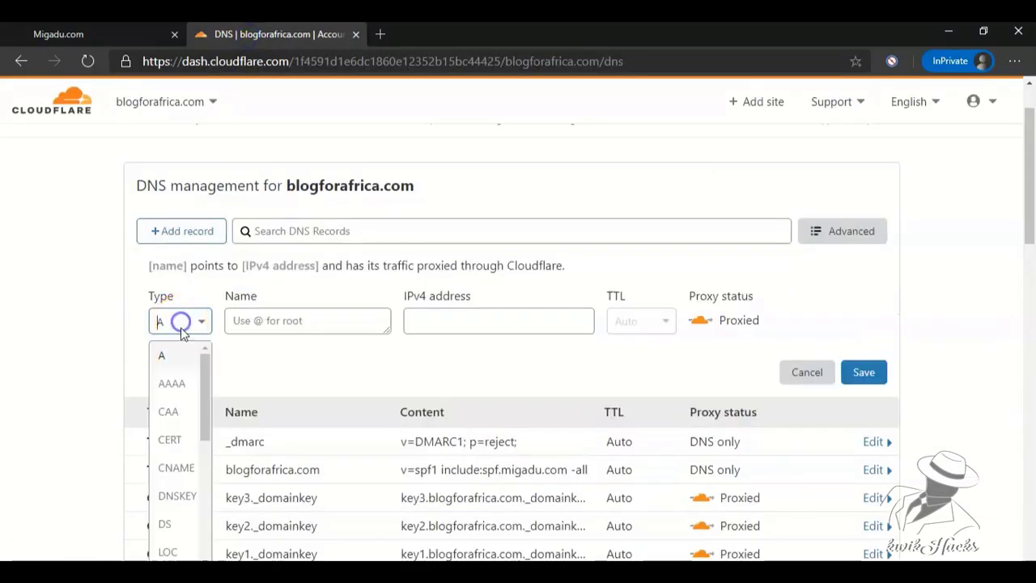
left_click(180, 470)
left_click(453, 326)
key("ctrl+v")
key("ctrl+Tab")
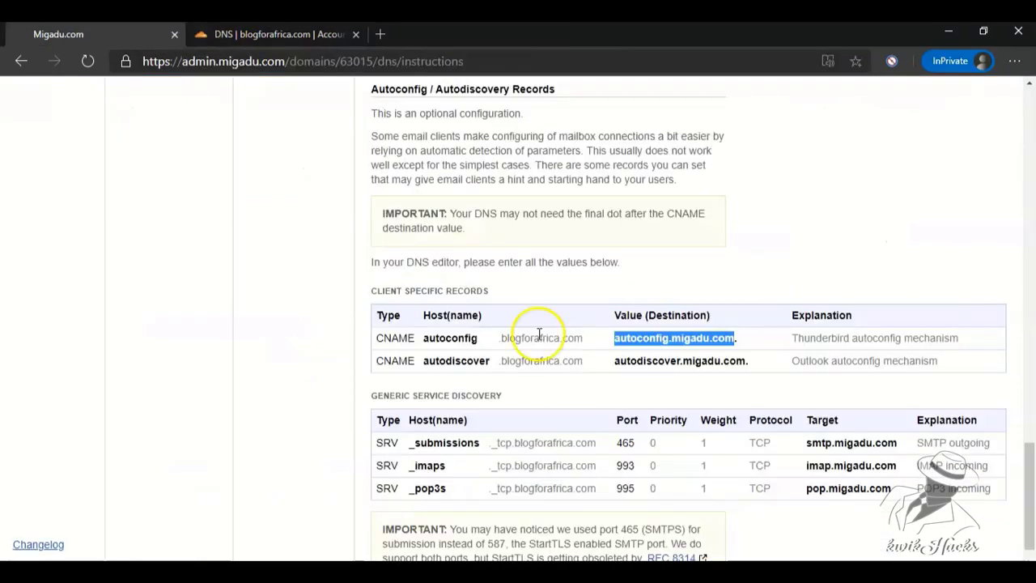
left_click_drag(579, 337, 414, 337)
key("ctrl+Tab")
left_click(266, 321)
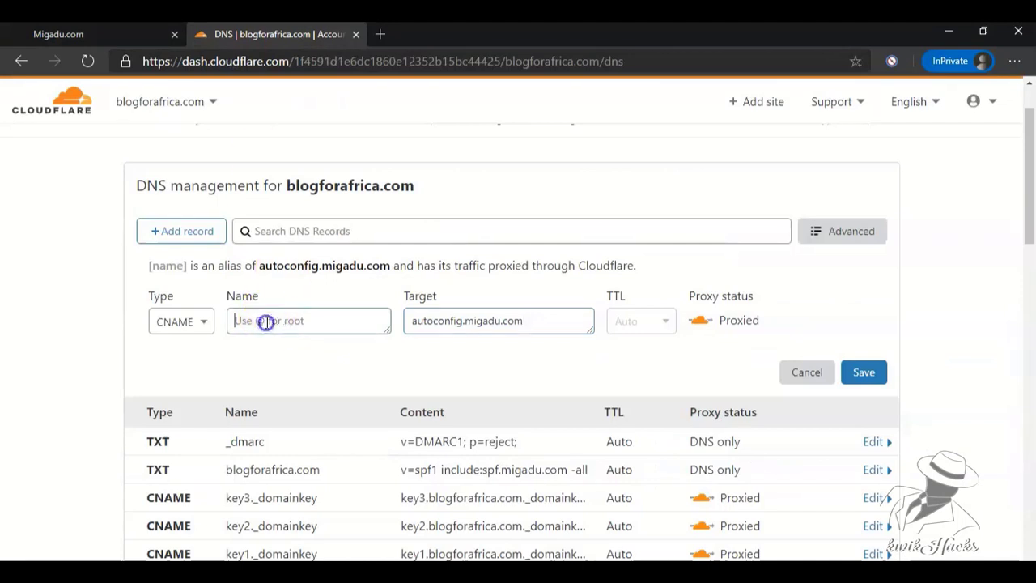
type("autoconfig")
key("BackSpace")
left_click(867, 377)
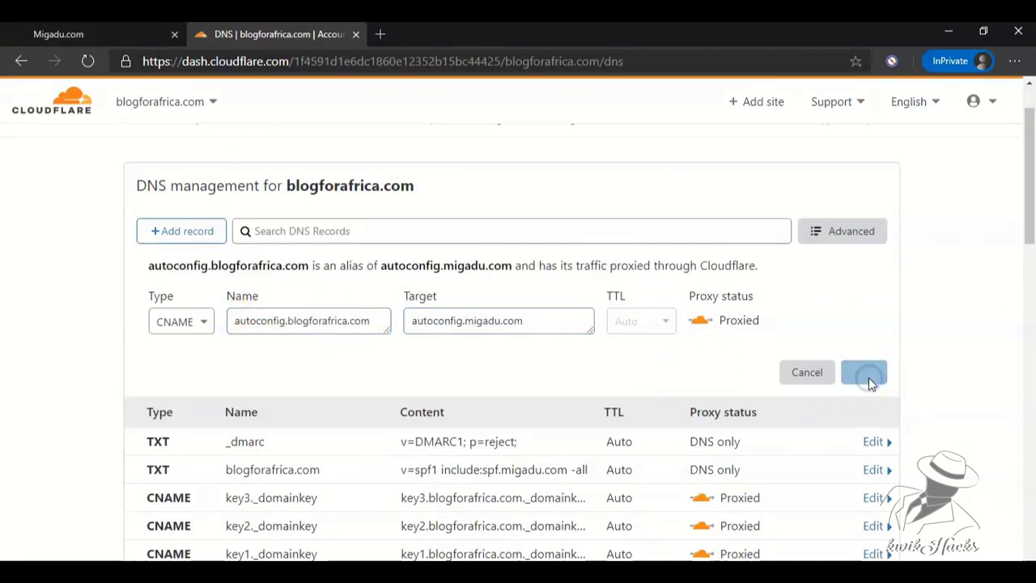
Add and save a CNAME record autodiscover pointing to autodiscover.migadu.com.
left_click(106, 29)
left_click_drag(745, 361, 633, 358)
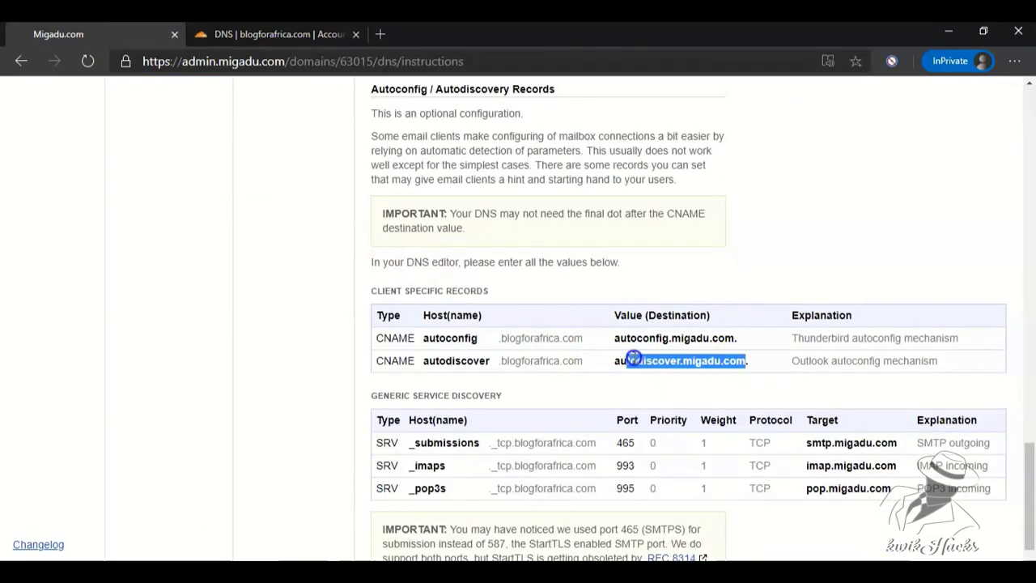
left_click(276, 34)
left_click(183, 231)
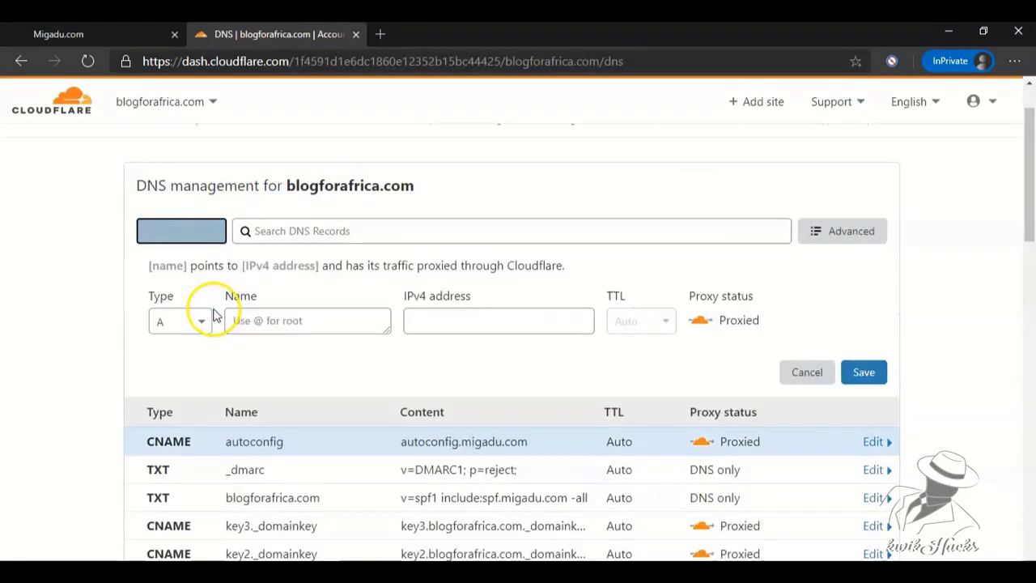
left_click(190, 321)
left_click(176, 467)
left_click(475, 321)
type("autodiscover.migadu.com")
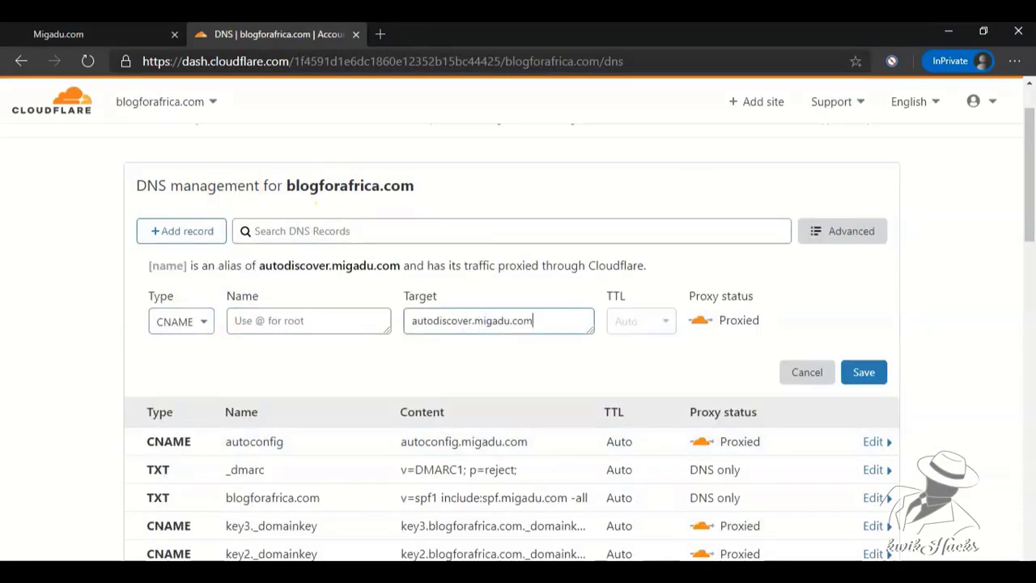
key("ctrl+shift+Tab")
left_click_drag(584, 361, 421, 362)
key("ctrl+c")
key("ctrl+Tab")
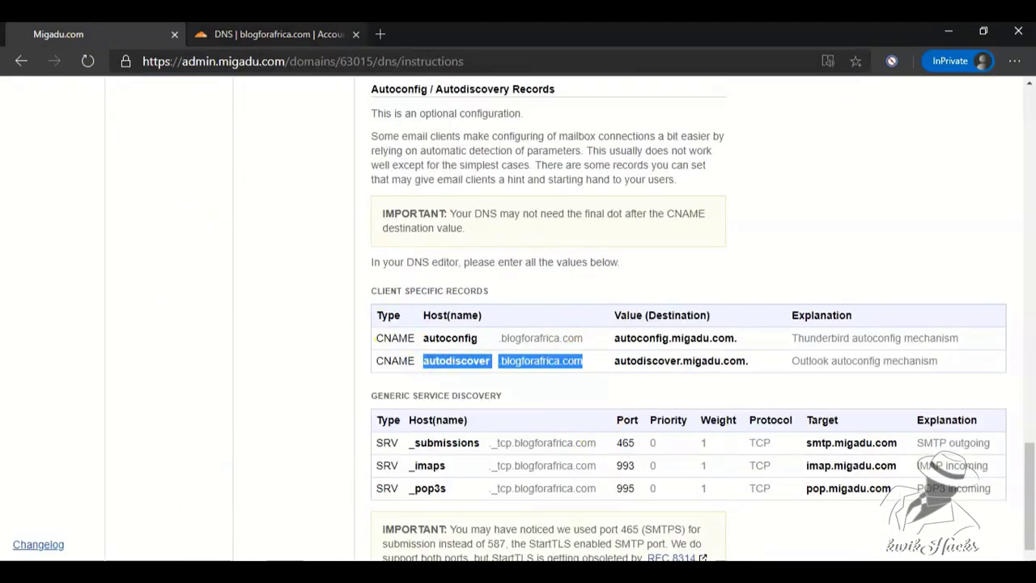
left_click(260, 320)
key("ctrl+v")
key("BackSpace")
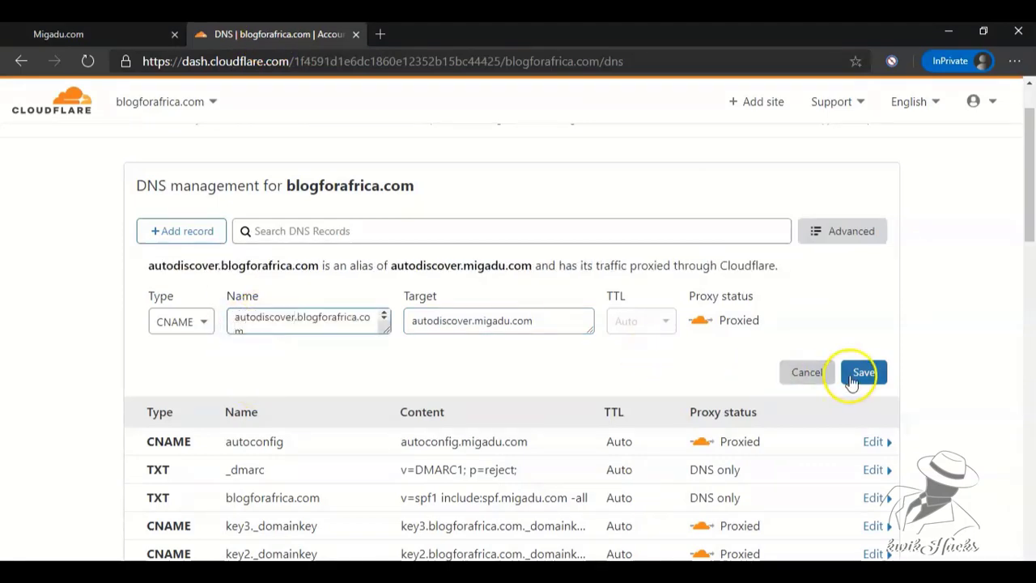
left_click(859, 374)
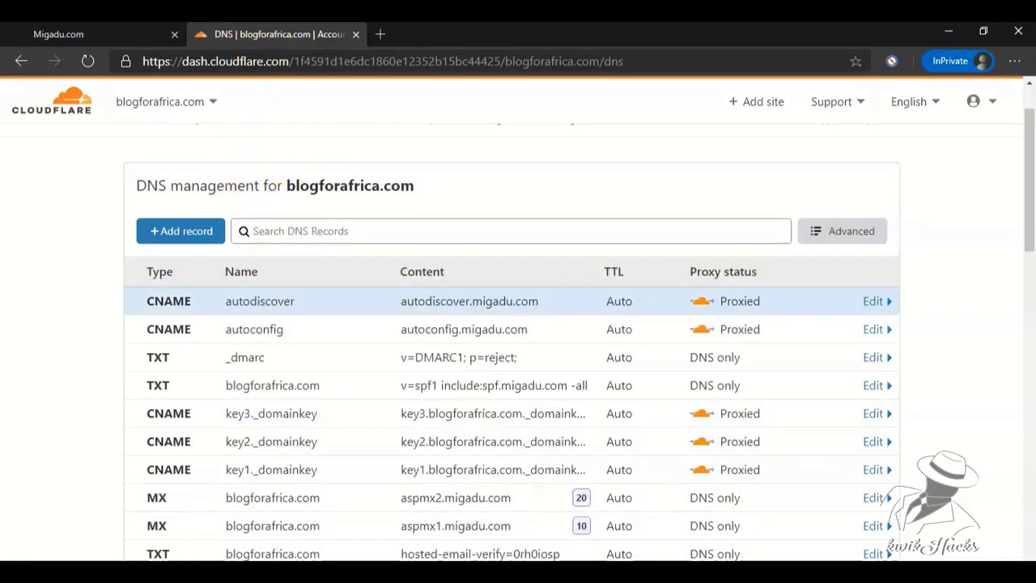
key("ctrl+Tab")
Start a new SRV record with target smtp.migadu.com.
scroll(1033, 463, "down", 1)
left_click_drag(897, 389, 807, 390)
key("ctrl+c")
double_click(384, 377)
double_click(386, 395)
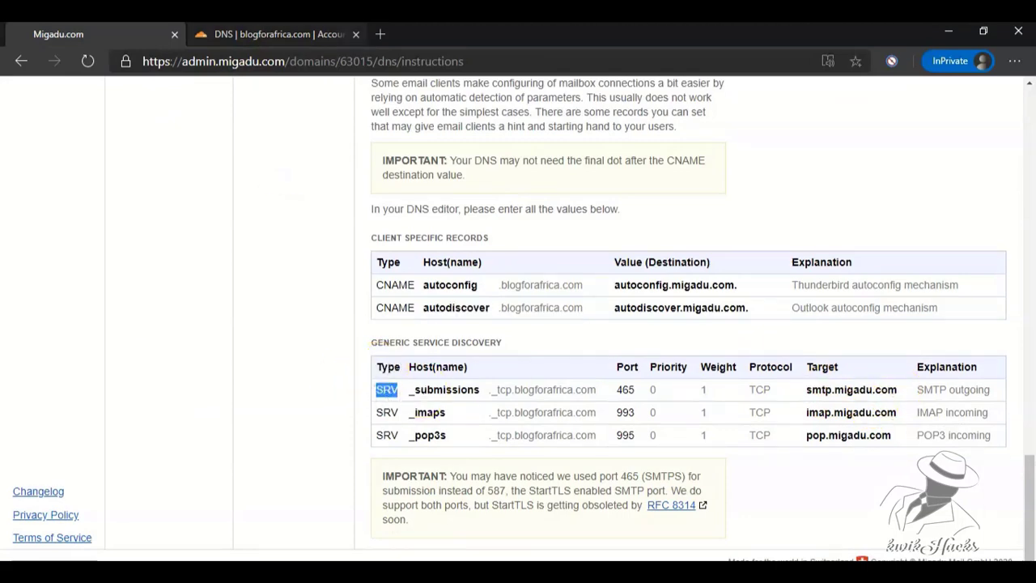
left_click(234, 36)
left_click(194, 237)
left_click(199, 322)
scroll(198, 425, "down", 3)
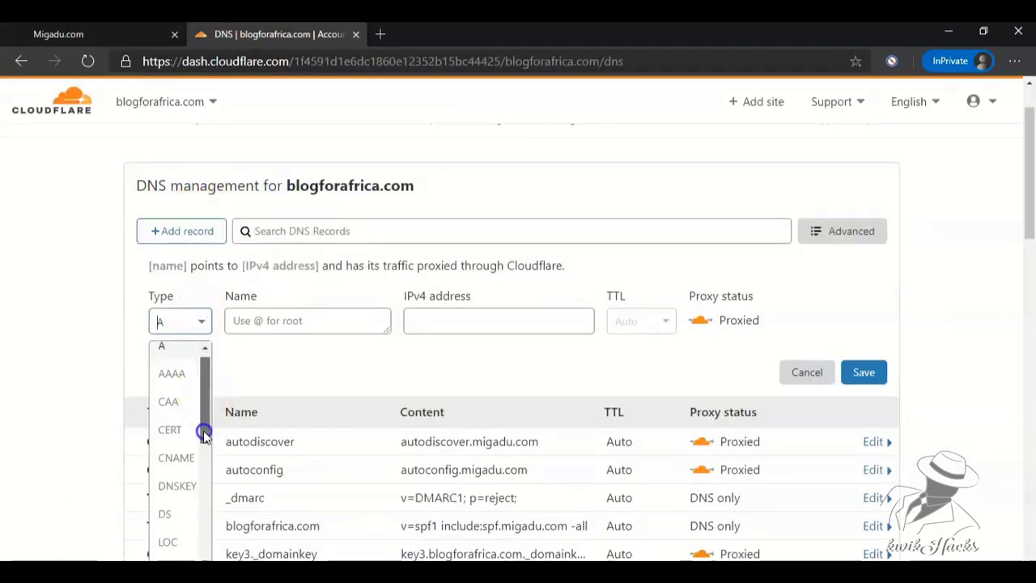
left_click(186, 557)
left_click(397, 435)
key("ctrl+v")
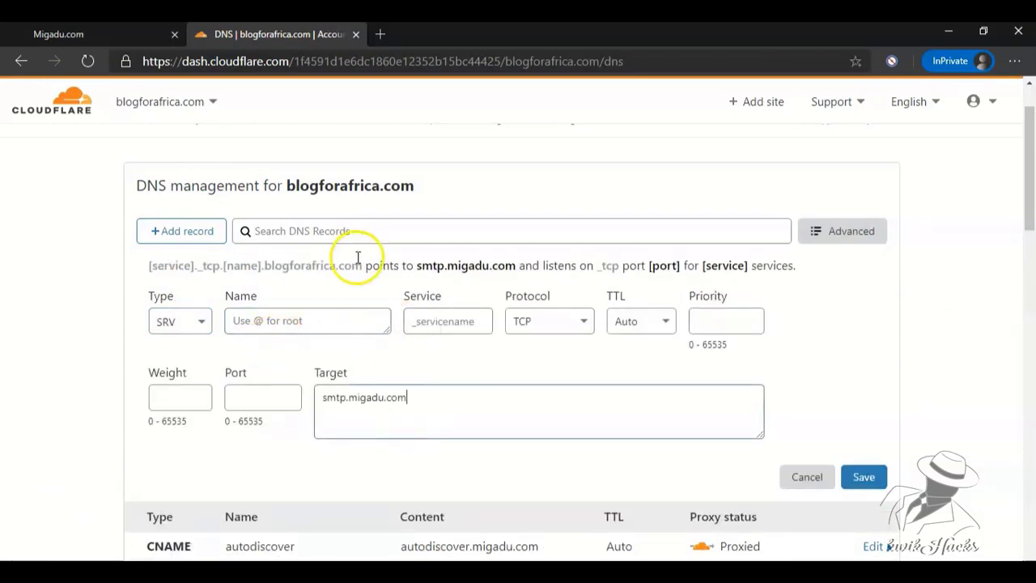
Enter port 465, weight 1 and priority 0 for the SMTP SRV record.
left_click(149, 35)
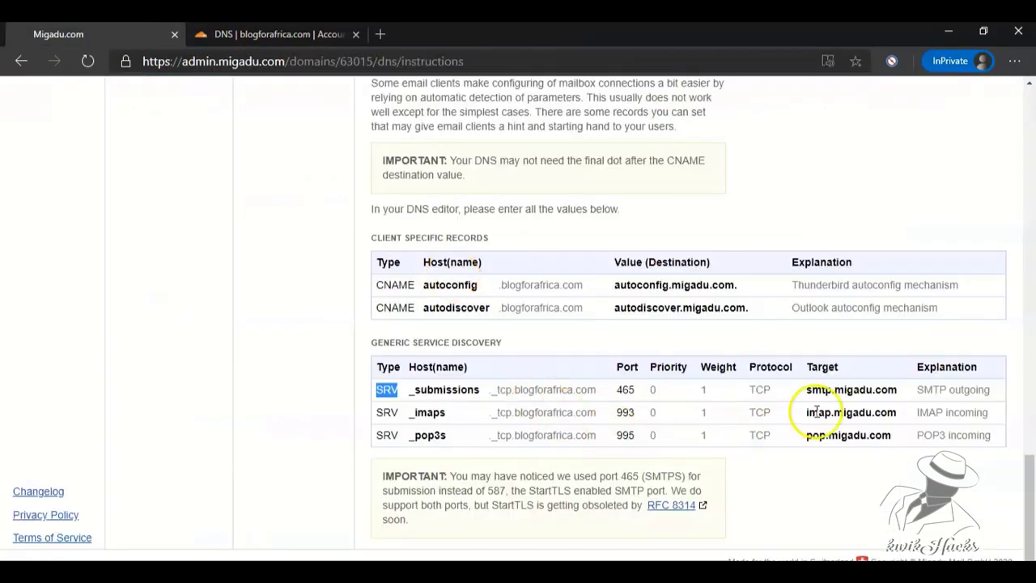
double_click(762, 390)
double_click(709, 386)
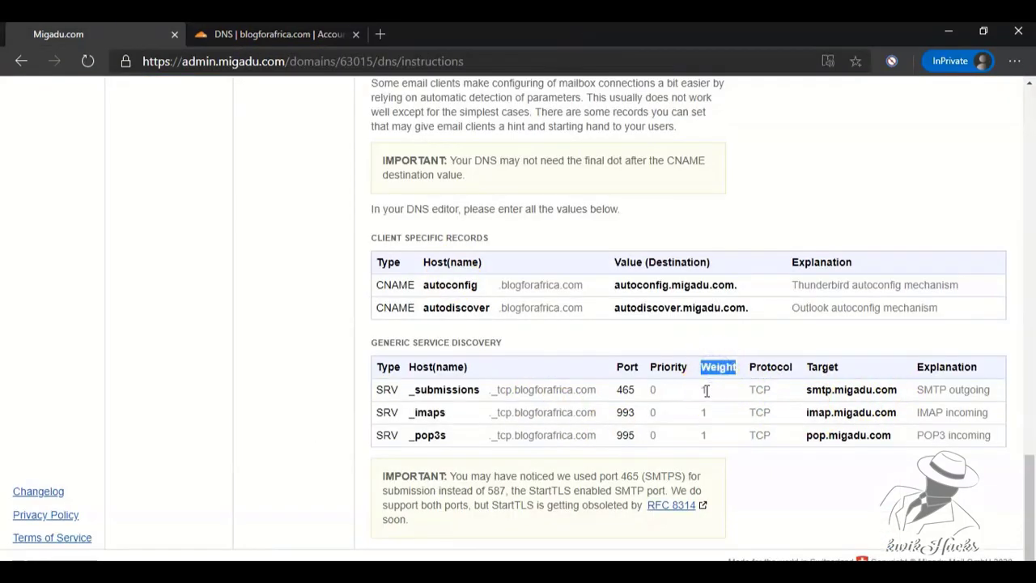
double_click(702, 390)
double_click(668, 367)
double_click(627, 367)
double_click(625, 389)
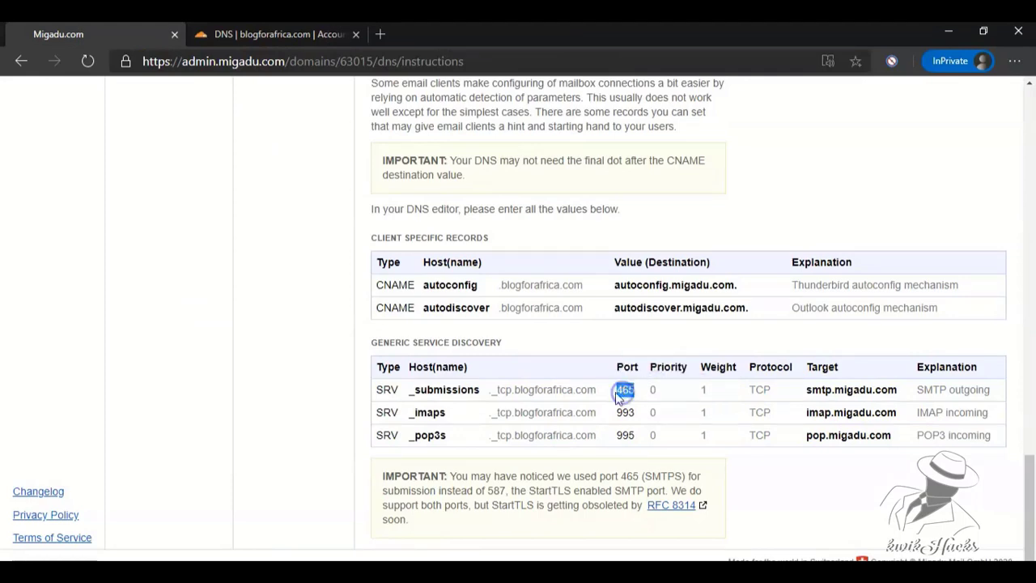
left_click_drag(409, 368, 476, 362)
left_click_drag(409, 390, 599, 386)
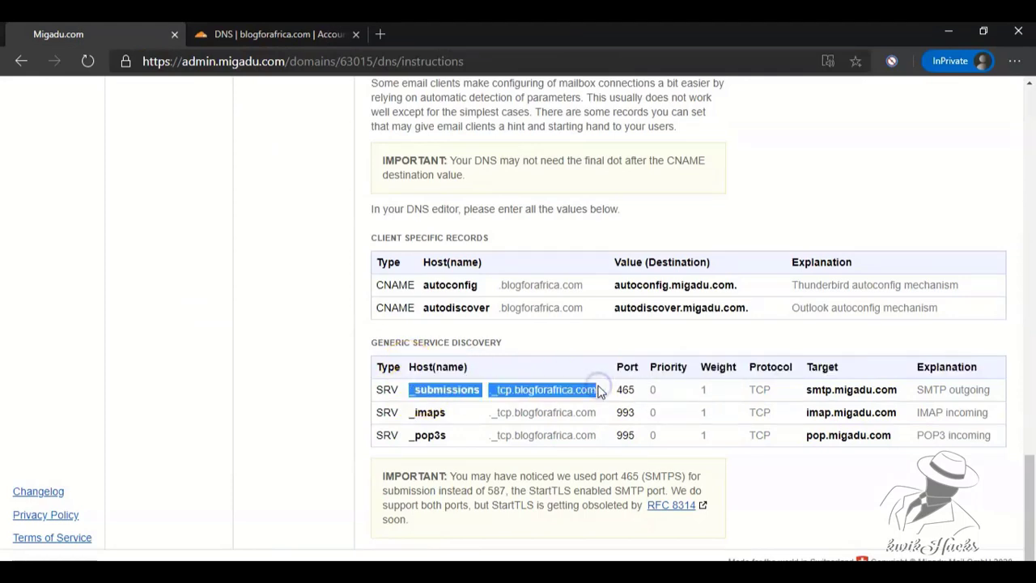
left_click(267, 34)
left_click(261, 397)
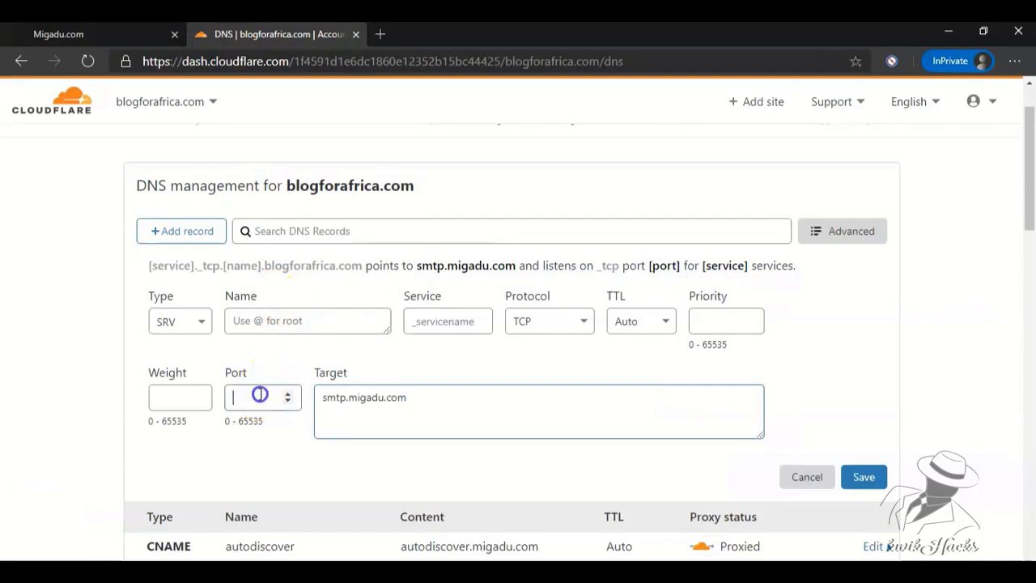
type("465")
left_click(180, 398)
type("1")
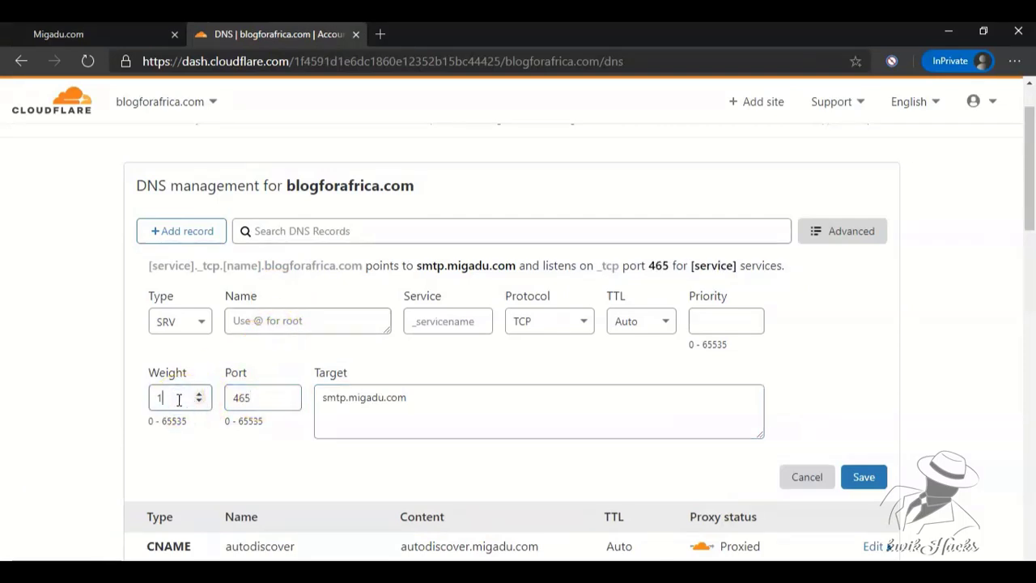
left_click(715, 319)
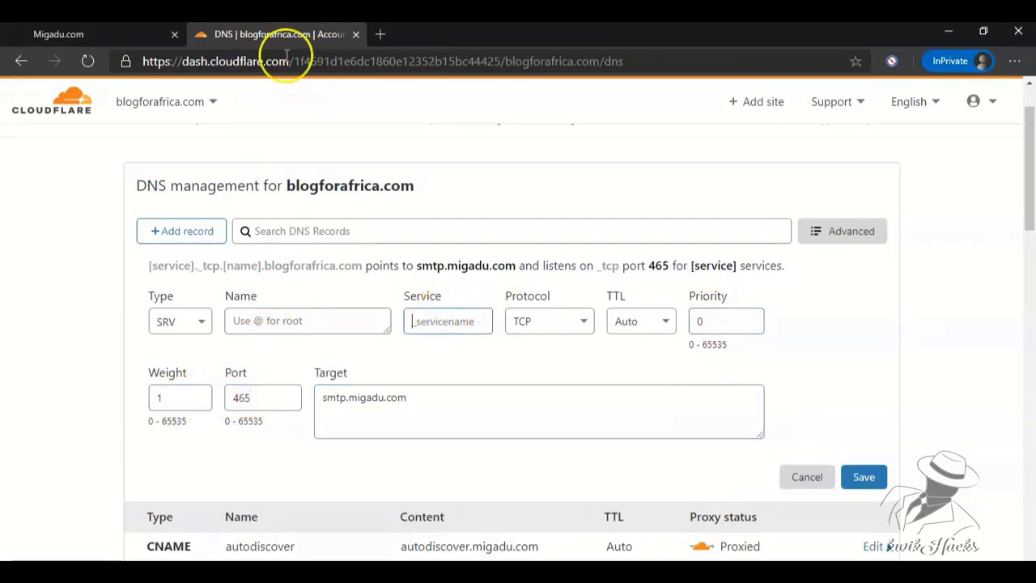
Fill the service field with the copied ._tcp.blogforafrica.com host part.
left_click(59, 34)
left_click_drag(597, 390, 488, 390)
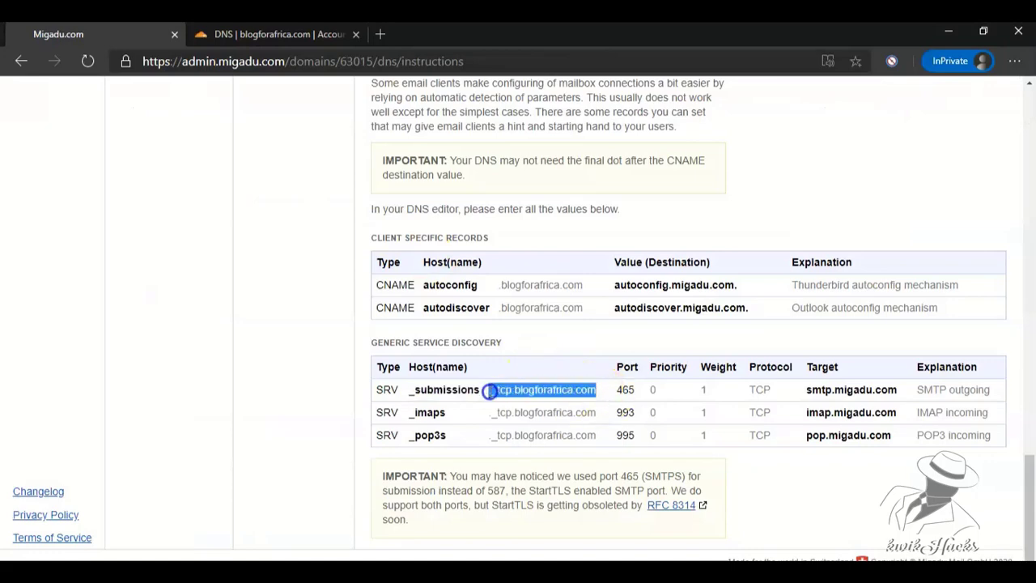
key("ctrl+c")
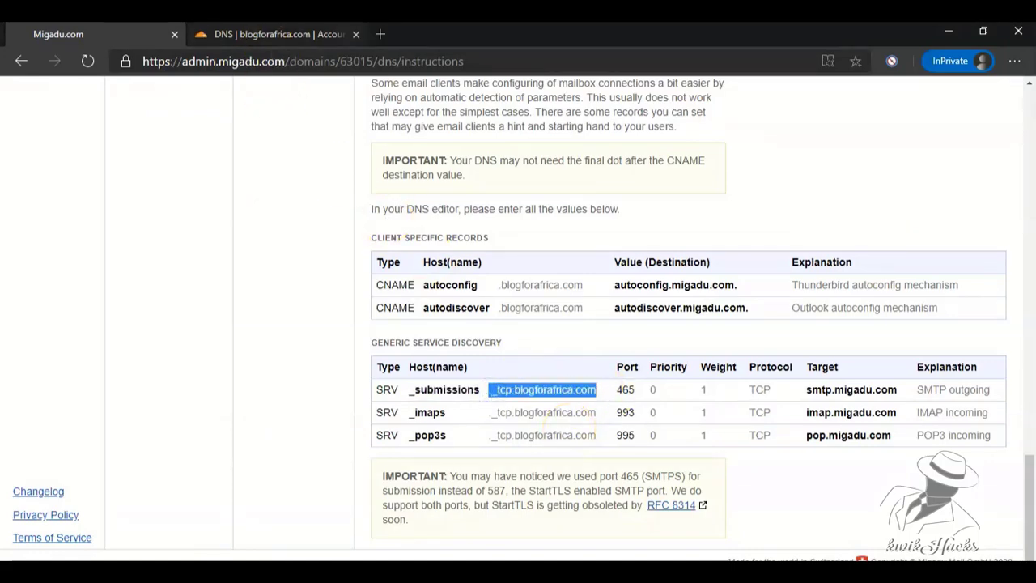
left_click(275, 34)
left_click(413, 340)
key("ctrl+v")
left_click_drag(413, 340, 415, 344)
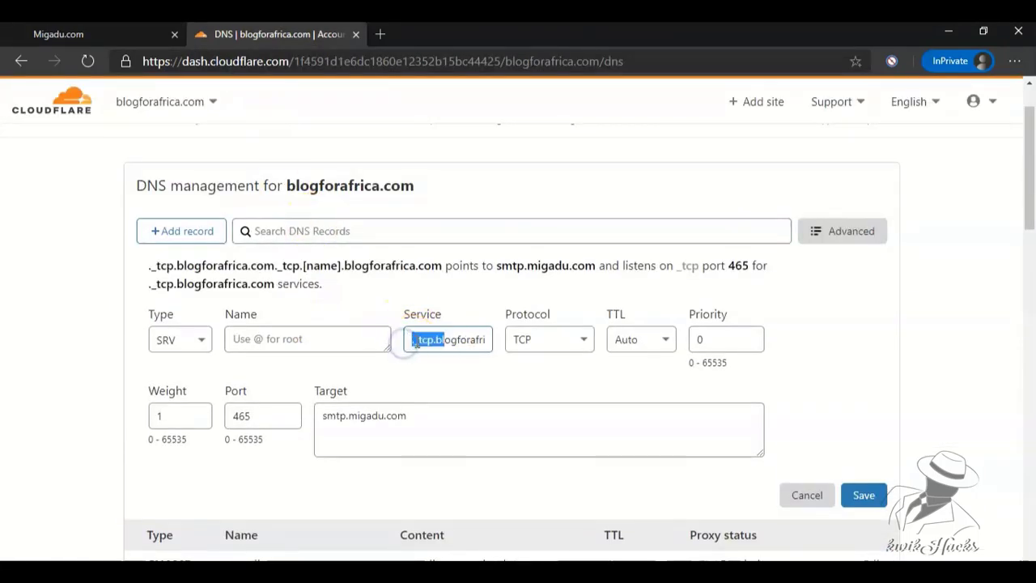
Name the SRV record _submissions and save it.
left_click(58, 34)
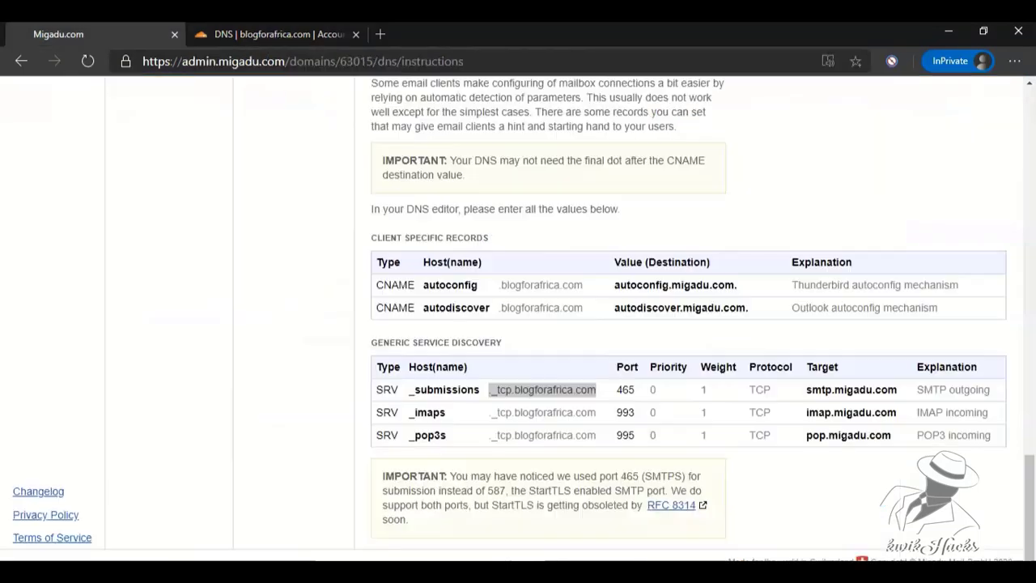
left_click_drag(480, 389, 389, 390)
key("ctrl+c")
left_click(275, 34)
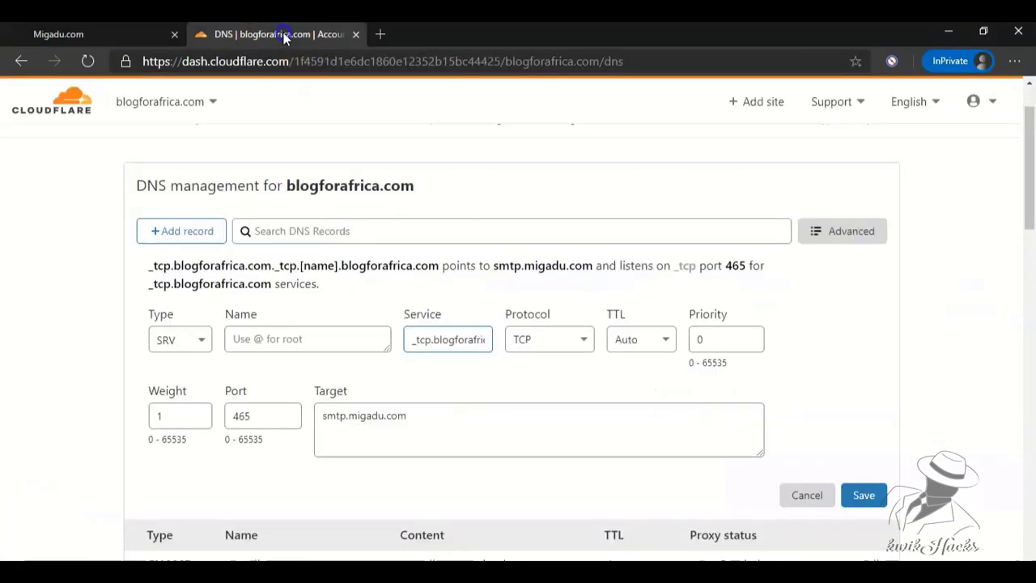
left_click(254, 338)
key("ctrl+v")
left_click(864, 495)
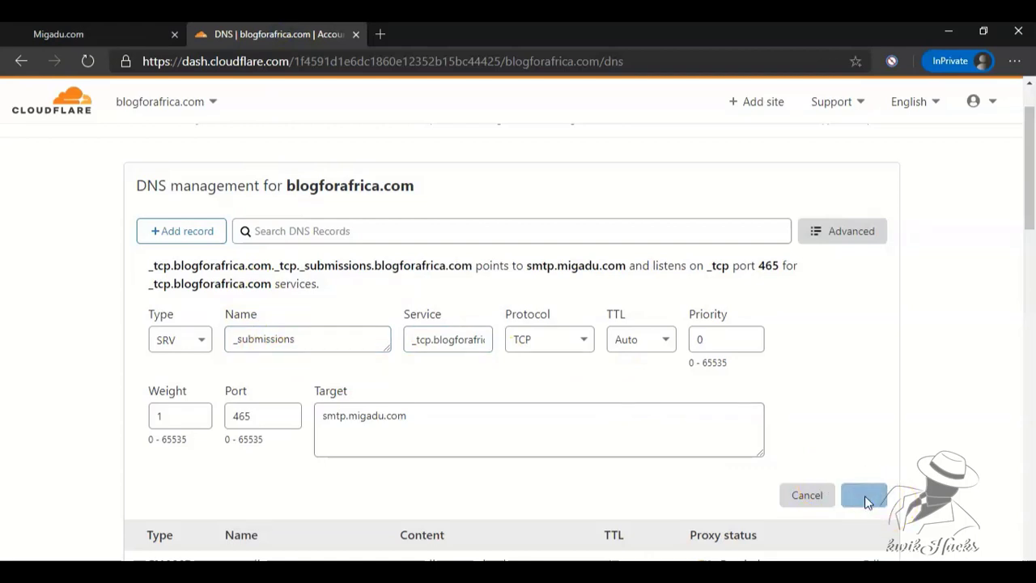
left_click(58, 34)
left_click_drag(897, 415, 809, 416)
left_click(275, 36)
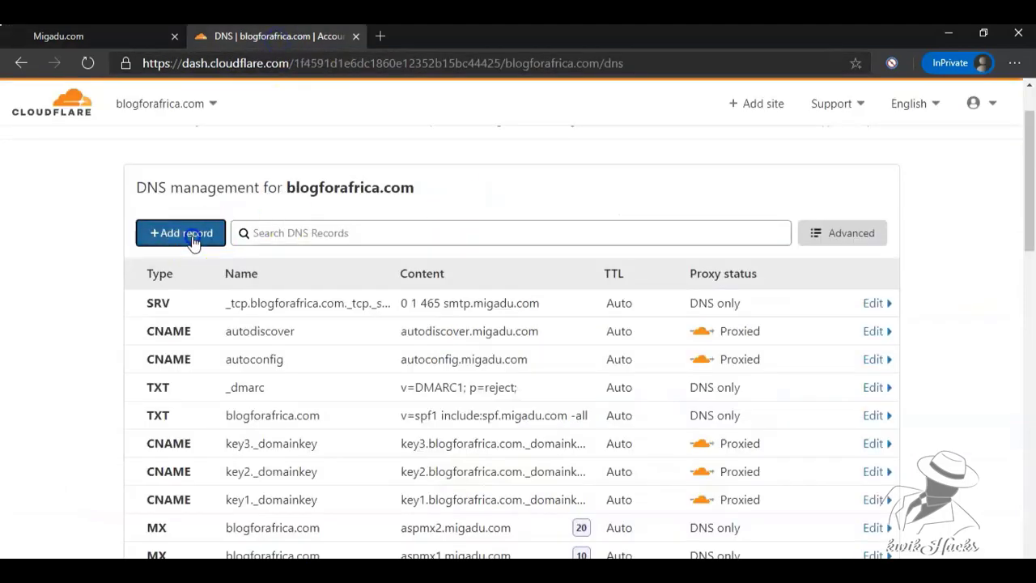
Start a new SRV record targeting imap.migadu.com with priority 0 and weight 1.
left_click(182, 232)
left_click(193, 322)
left_click_drag(204, 391, 203, 486)
left_click(178, 489)
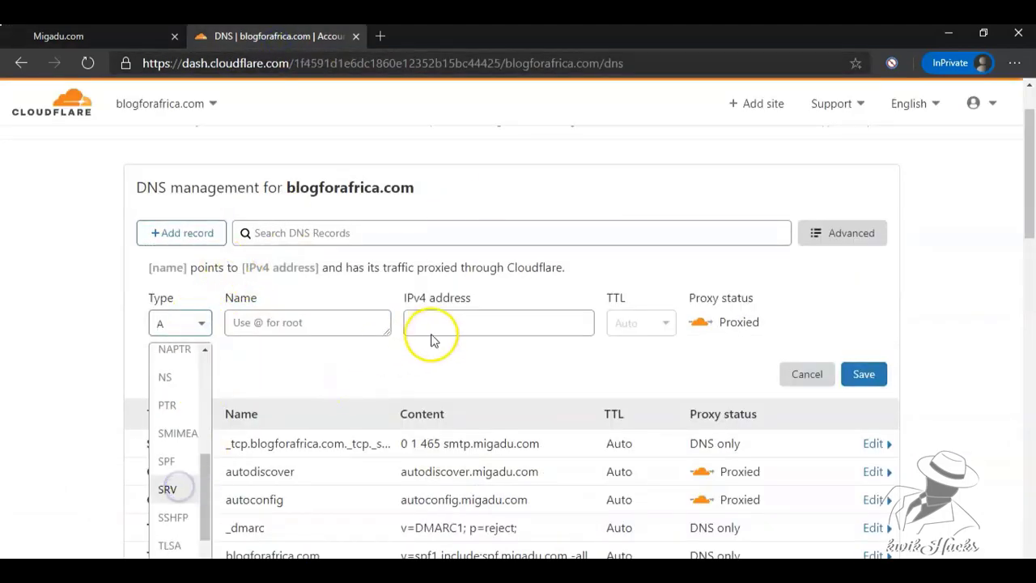
left_click(584, 425)
key("ctrl+v")
left_click(723, 323)
type("0")
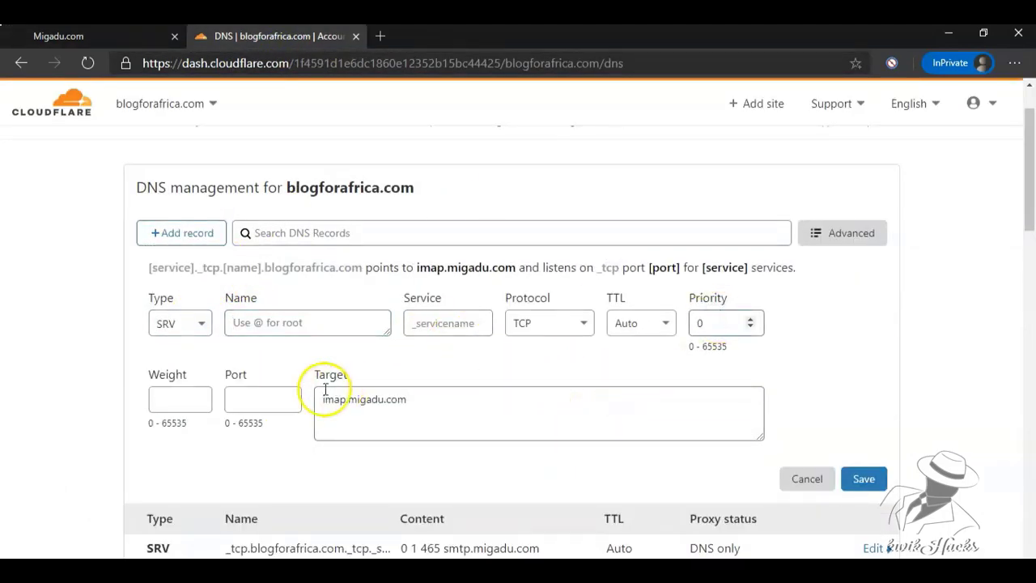
left_click(189, 396)
type("1")
Set the IMAP SRV record's port to 993 and fill in its service value.
left_click(129, 35)
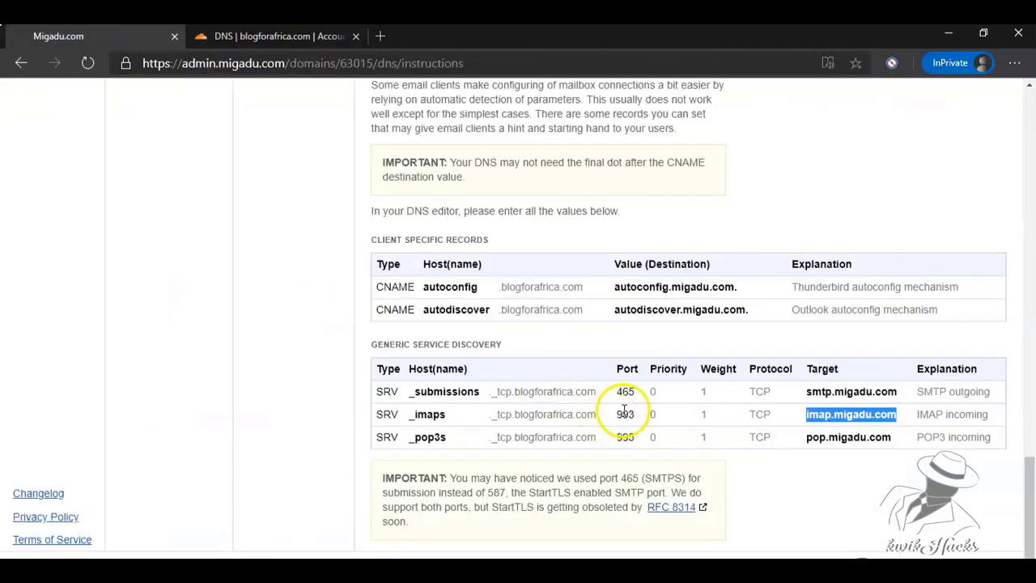
double_click(624, 414)
double_click(582, 414)
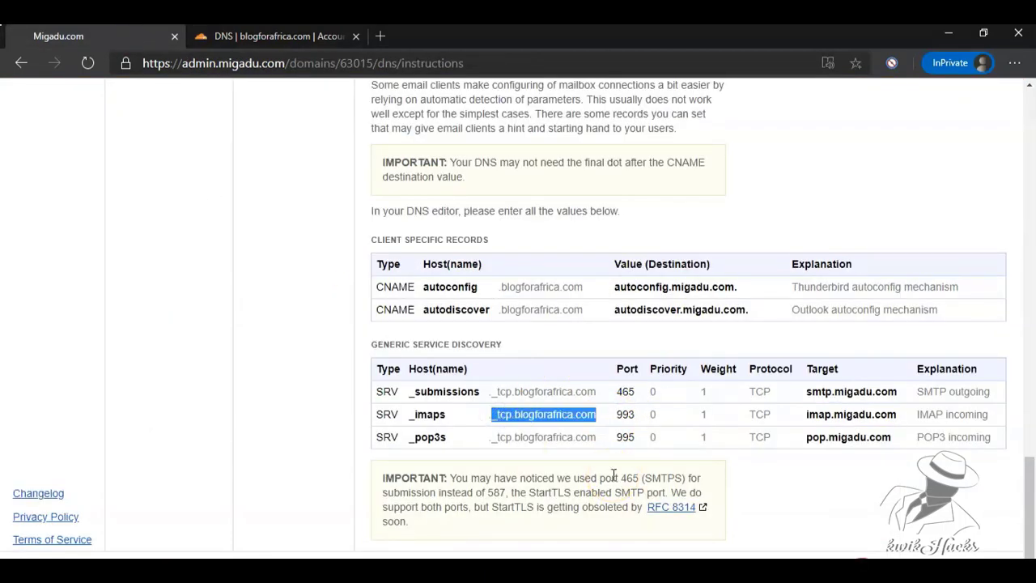
left_click(275, 36)
left_click(253, 398)
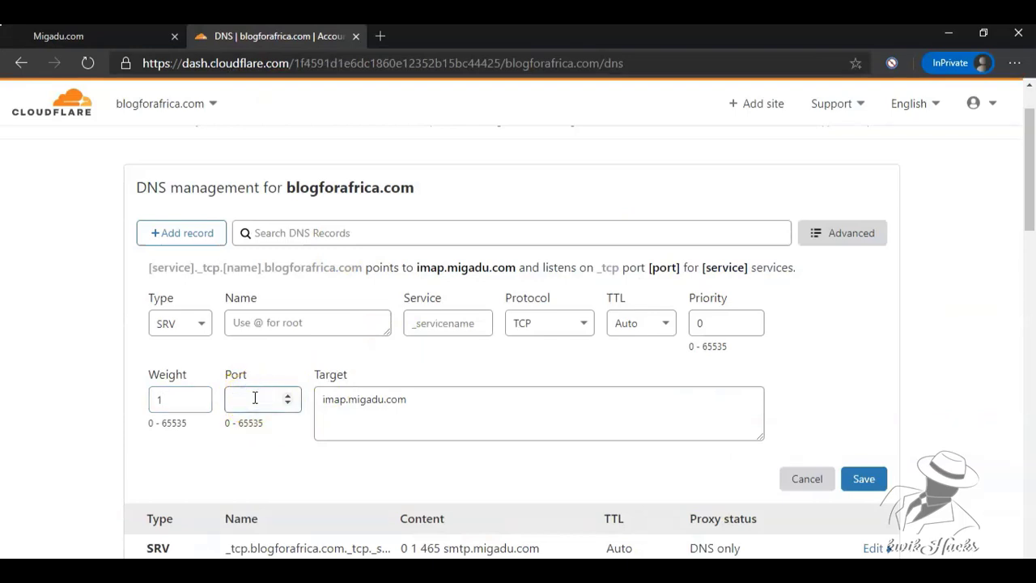
type("993")
left_click(423, 322)
key("ctrl+v")
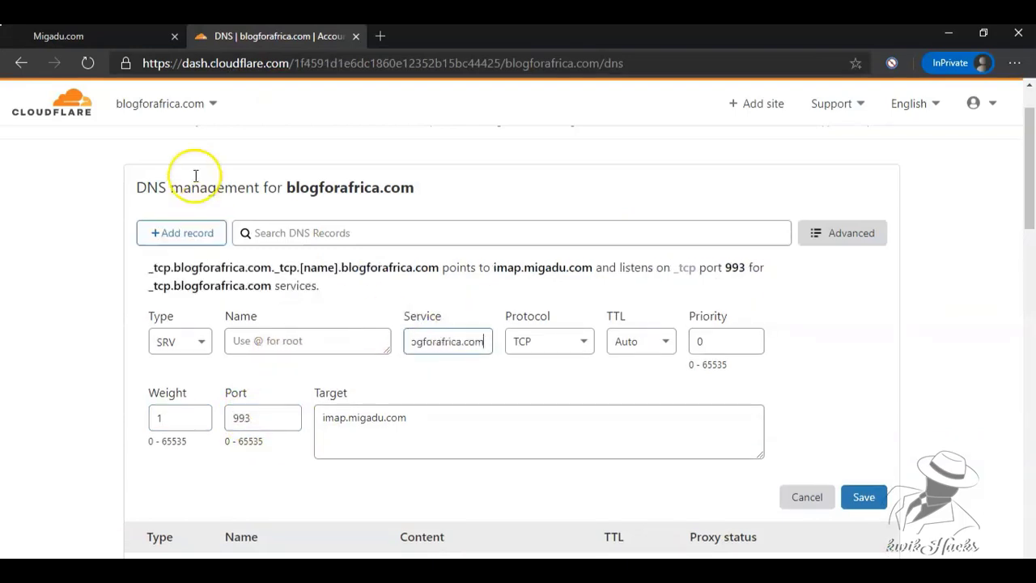
Name the SRV record _imaps and save it.
left_click(122, 36)
double_click(429, 414)
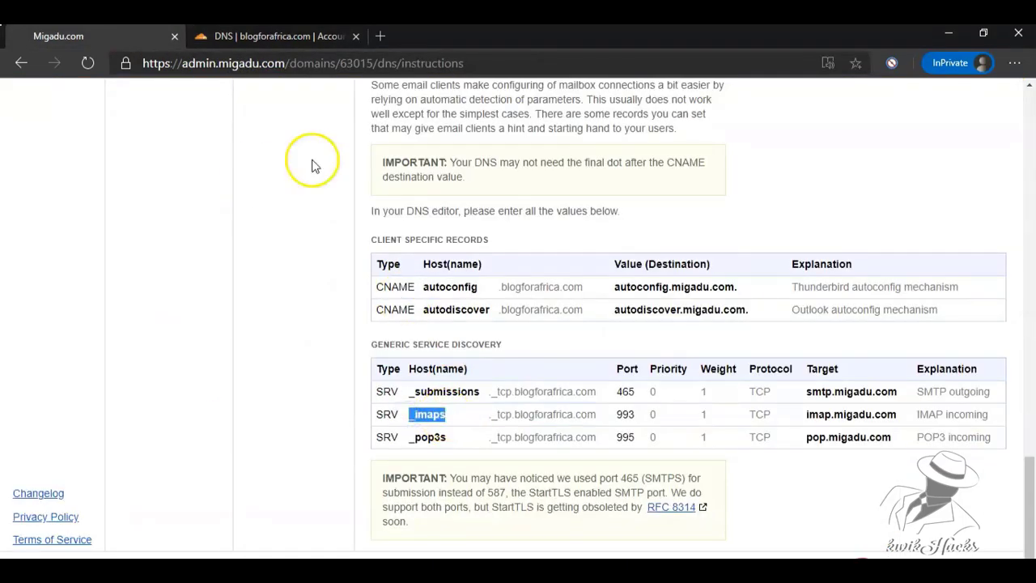
left_click(275, 35)
left_click(324, 337)
key("ctrl+v")
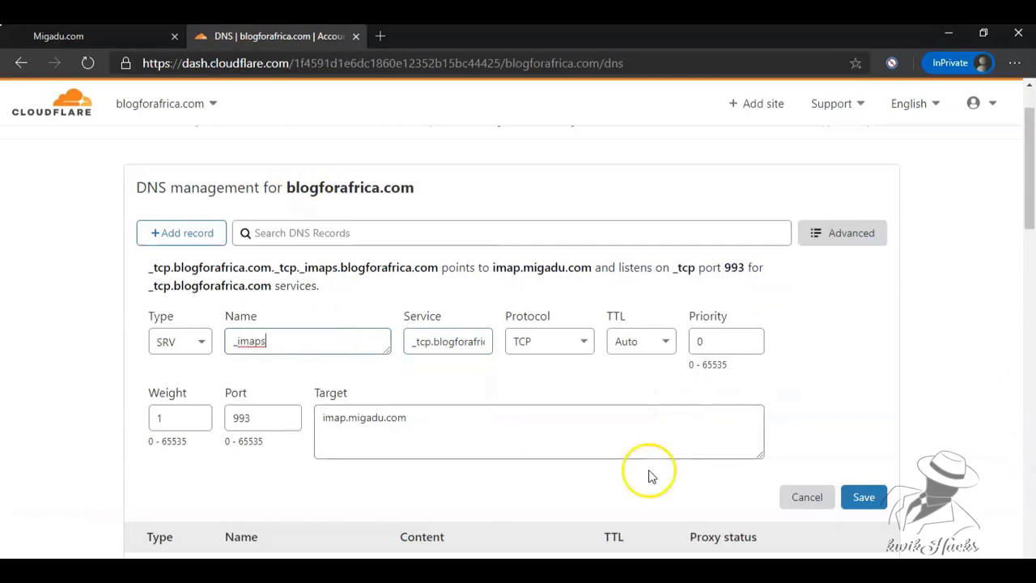
left_click(862, 497)
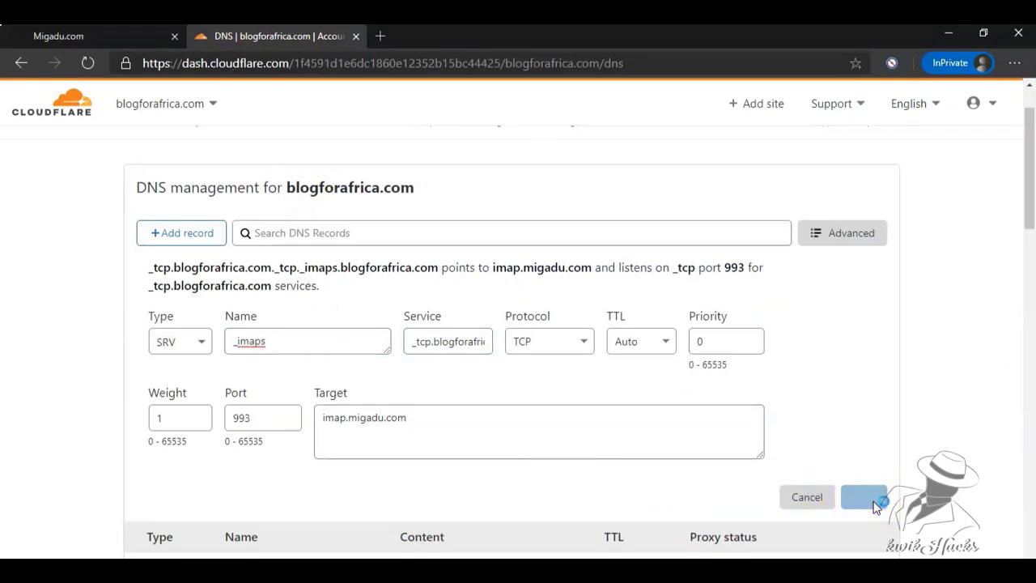
left_click(65, 36)
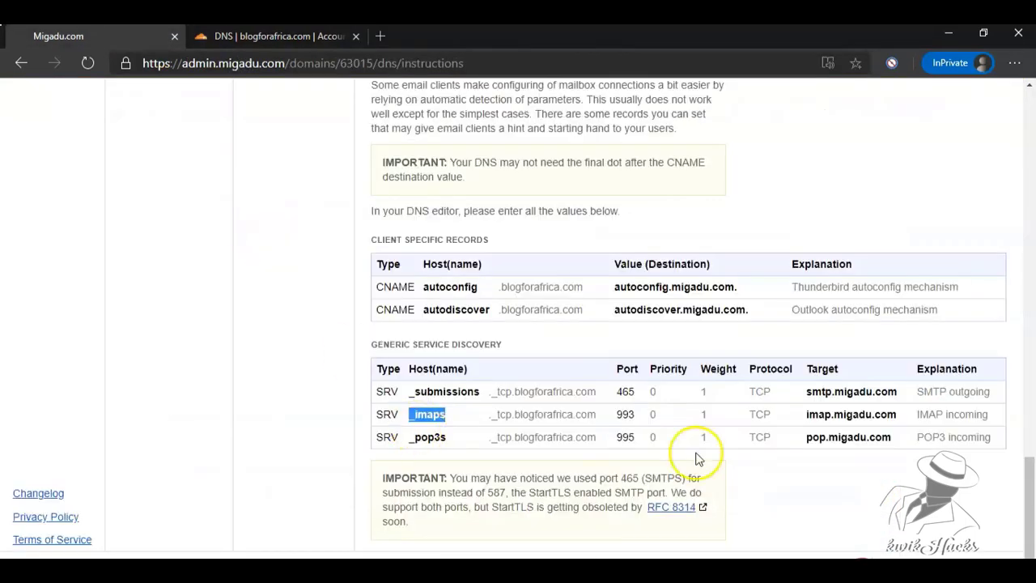
left_click_drag(892, 437, 808, 437)
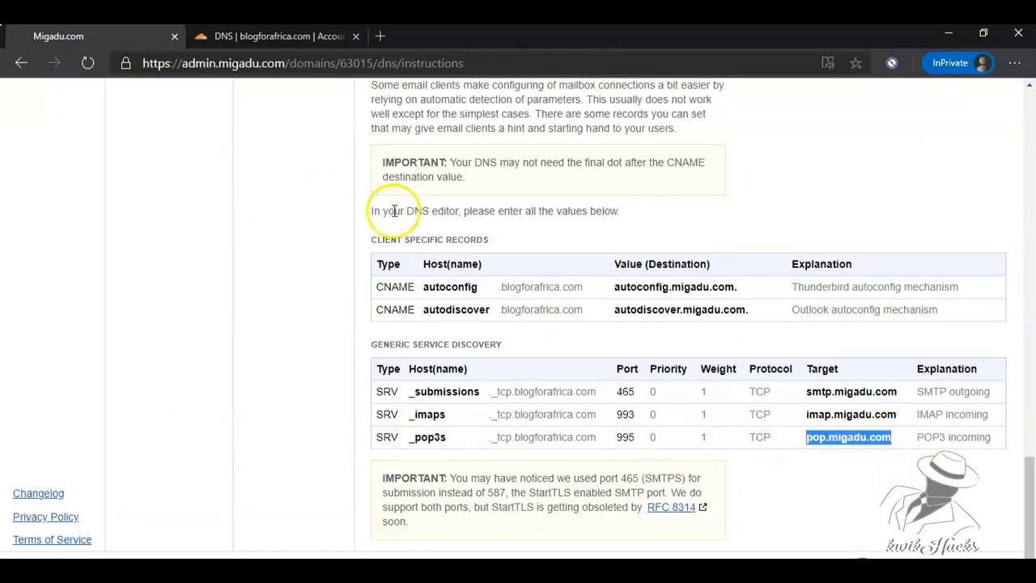
right_click(850, 437)
left_click(851, 264)
left_click(297, 42)
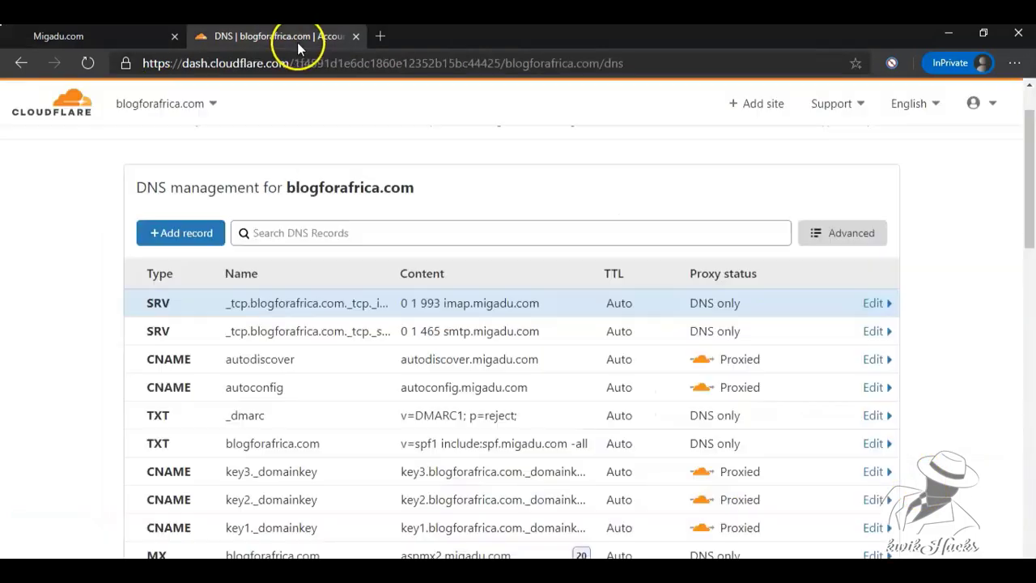
Start a new SRV record in Cloudflare with target pop.migadu.com and weight 1.
left_click(194, 233)
left_click(201, 325)
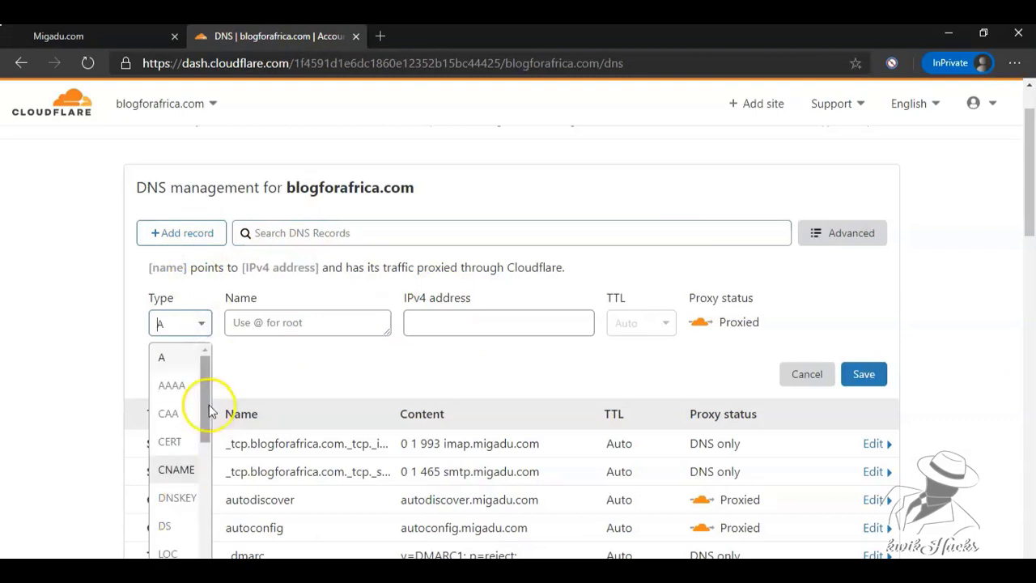
left_click_drag(208, 406, 206, 493)
left_click(172, 518)
left_click(557, 410)
key("ctrl+v")
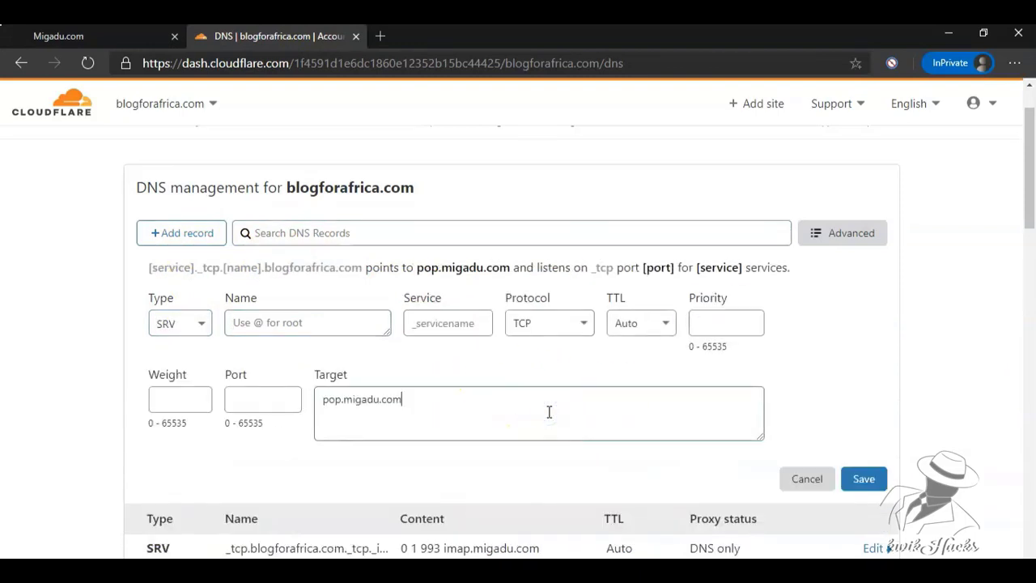
left_click(154, 398)
type("1")
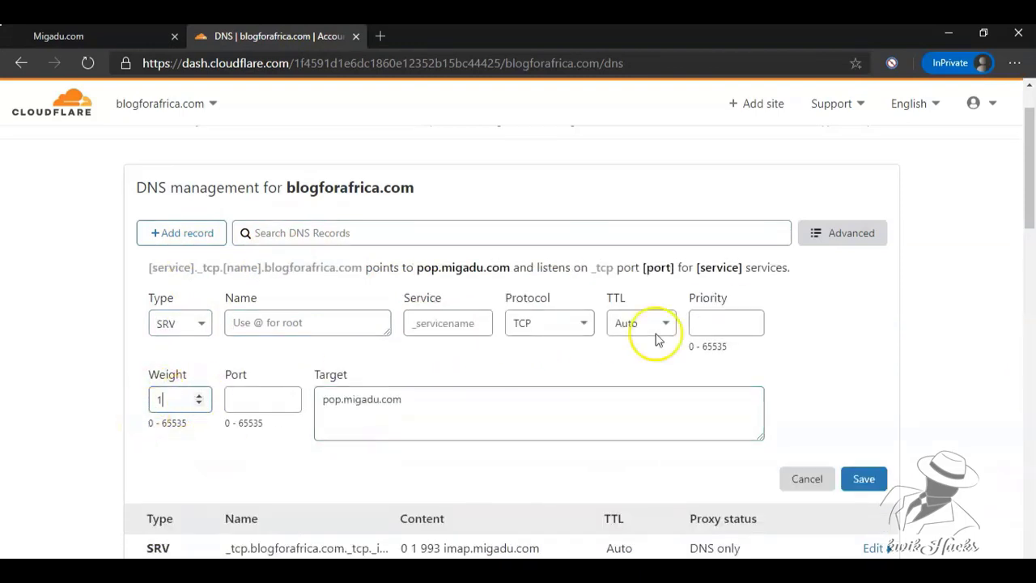
Set the record's port to 995 and service to _tcp.blogforafrica.com, copied from Migadu.
key("ctrl+shift+Tab")
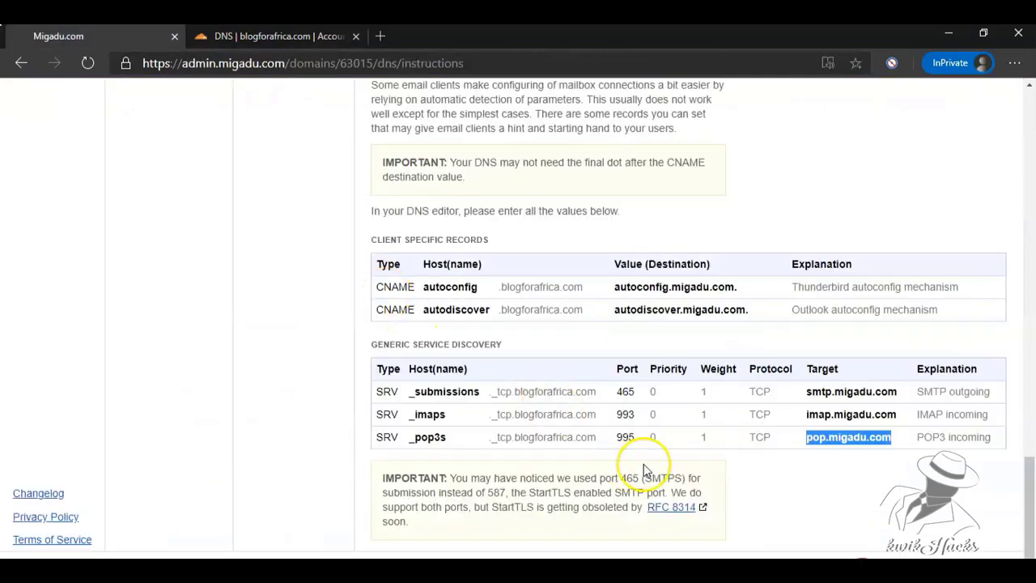
left_click_drag(596, 438, 496, 438)
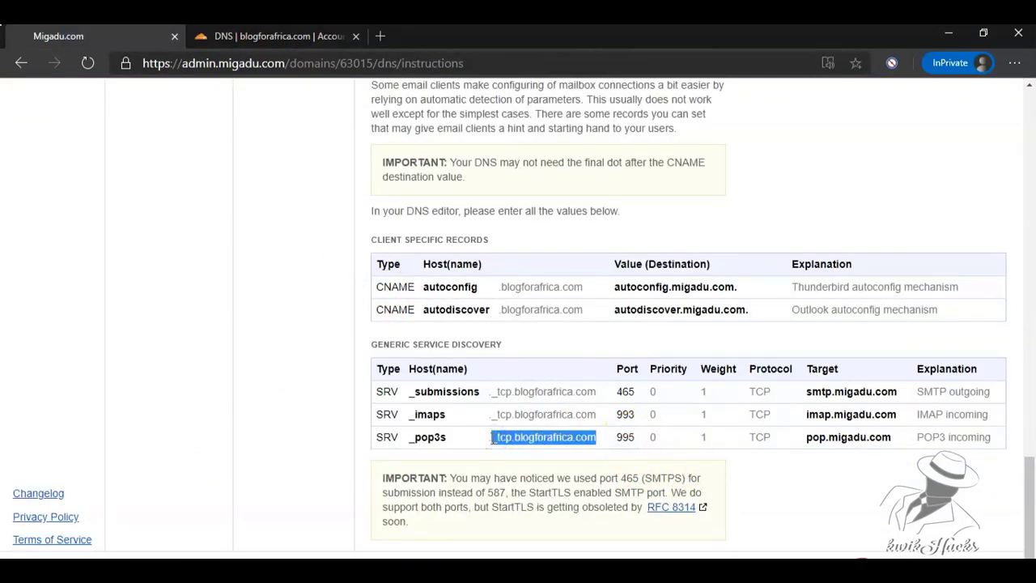
left_click(268, 36)
left_click(254, 399)
type("995")
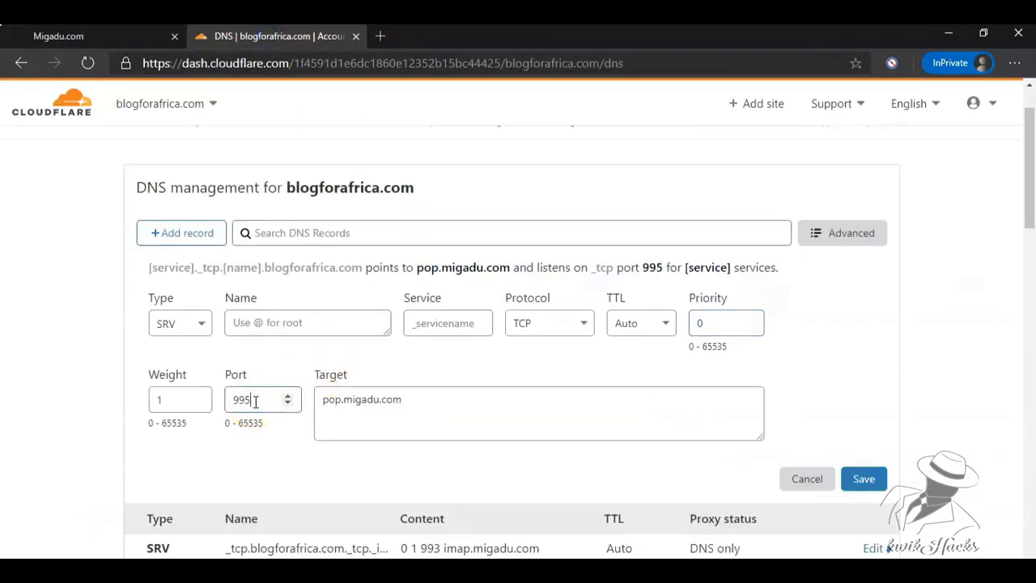
left_click(453, 324)
key("ctrl+v")
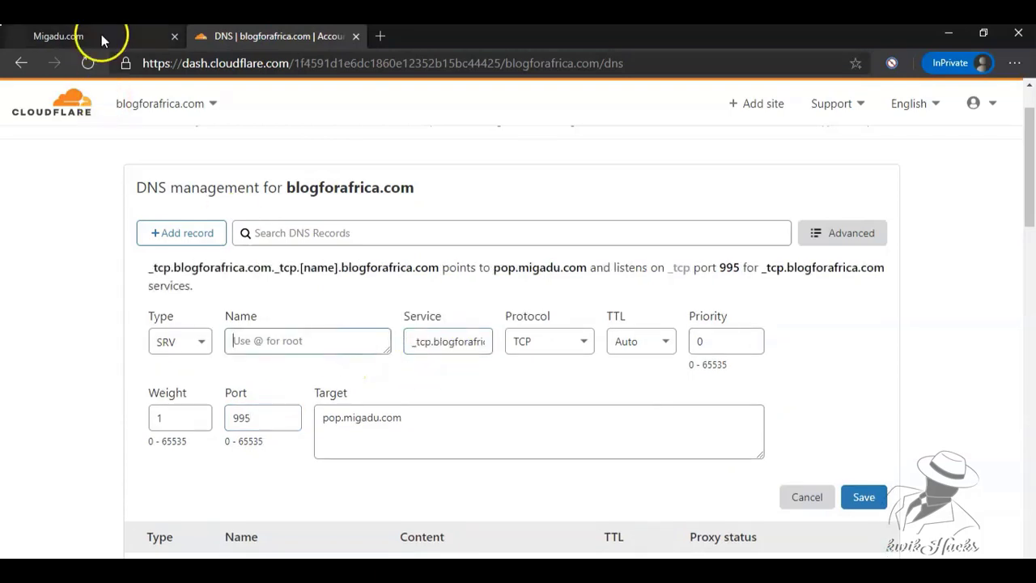
Name the record _pop3s, copied from Migadu's instructions, and save it.
left_click(69, 34)
left_click_drag(447, 437, 419, 437)
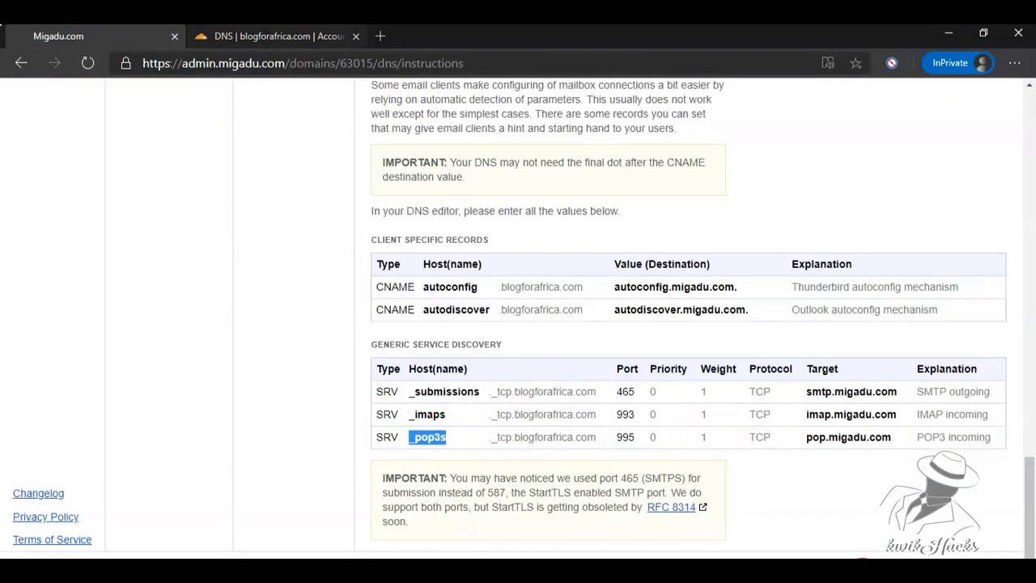
left_click(268, 36)
left_click(289, 340)
key("ctrl+v")
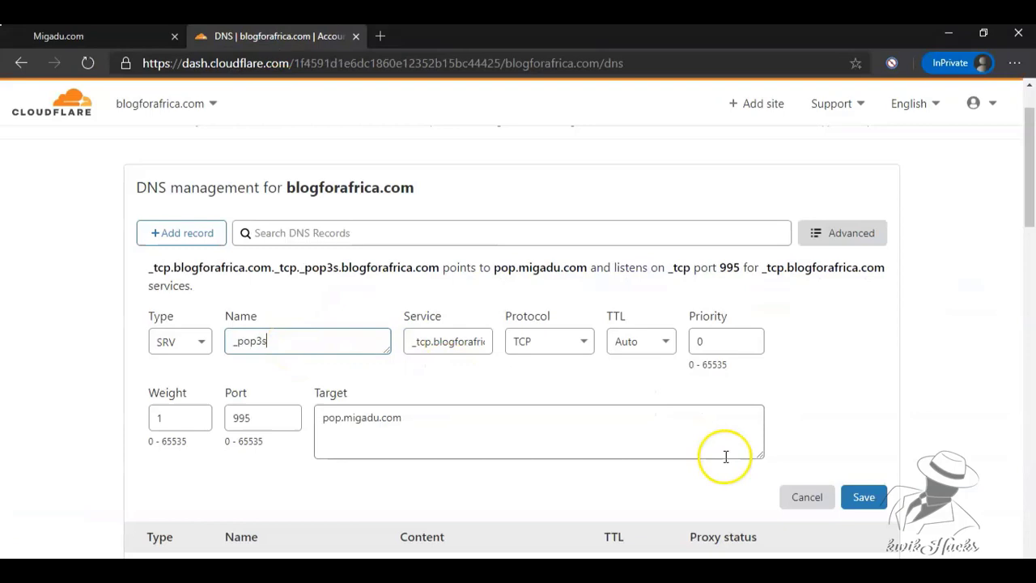
left_click(864, 496)
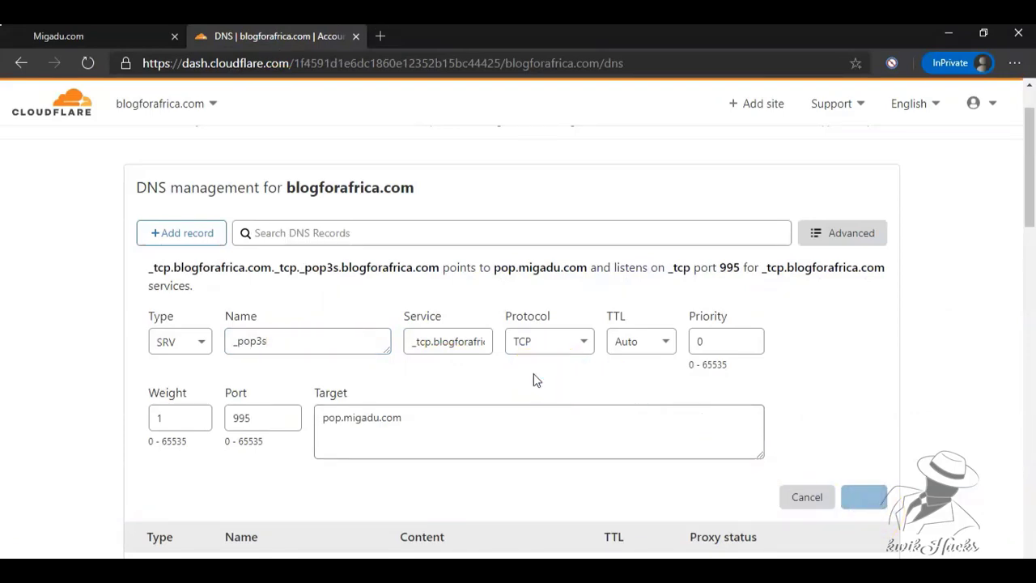
left_click(70, 36)
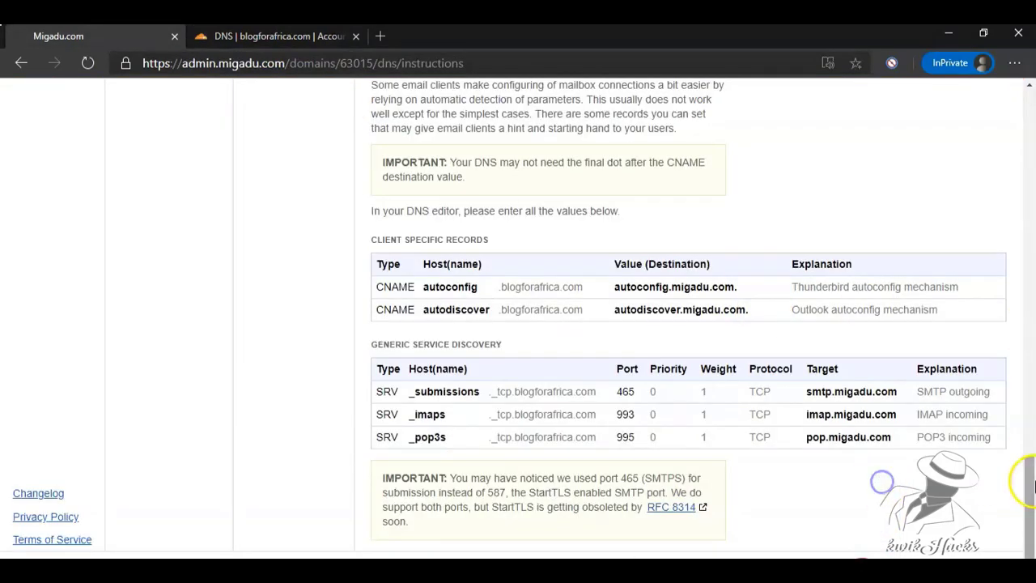
Run Migadu's configuration check and confirm blogforafrica.com is reported as configured and active.
left_click_drag(1033, 484, 1028, 118)
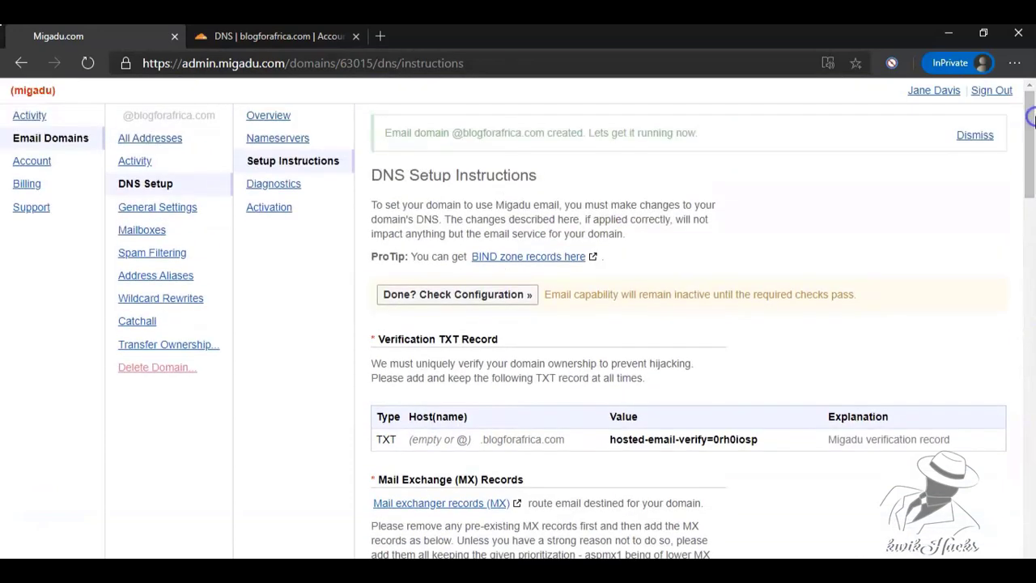
left_click(483, 296)
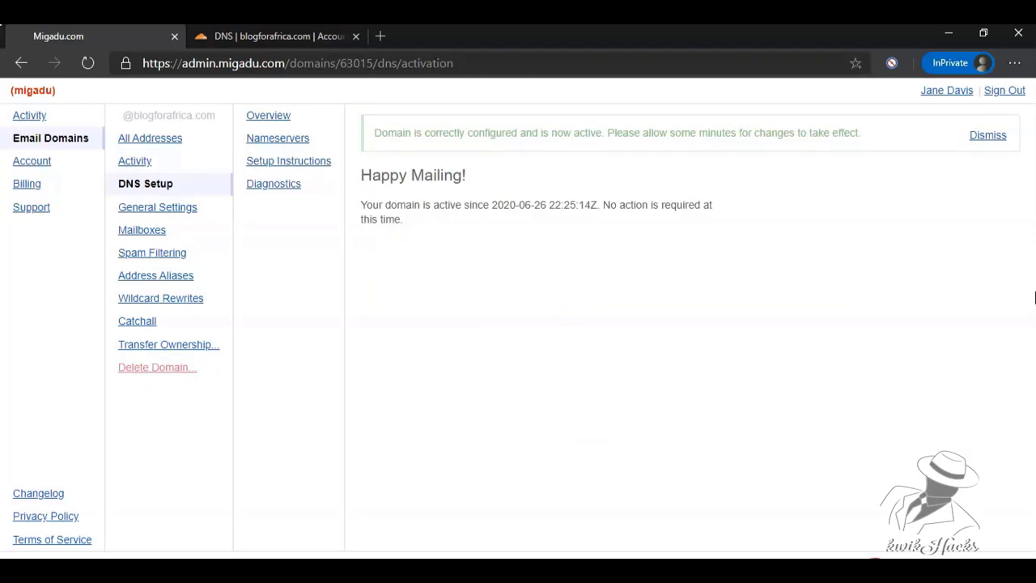
triple_click(507, 132)
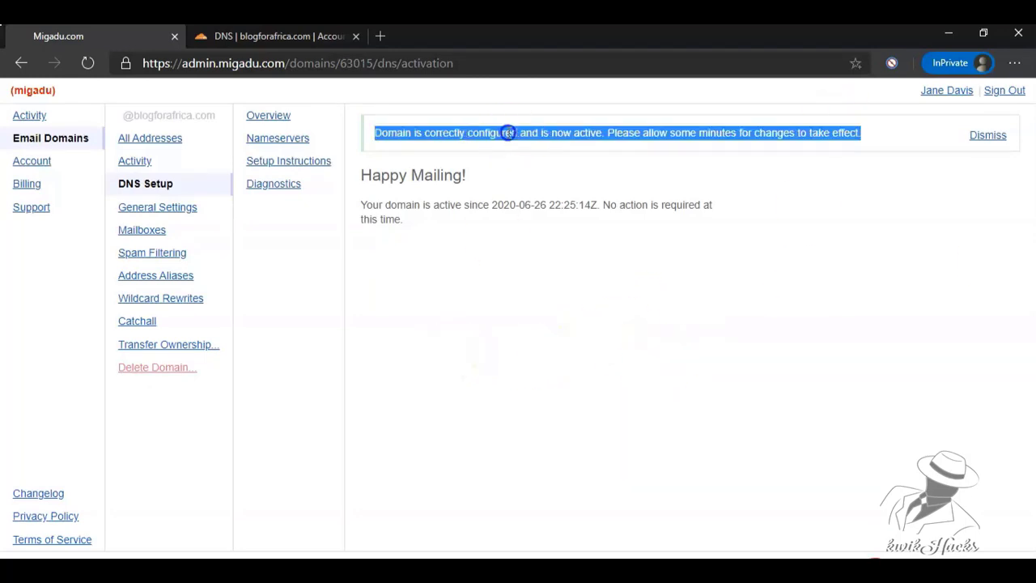
triple_click(485, 205)
left_click(506, 267)
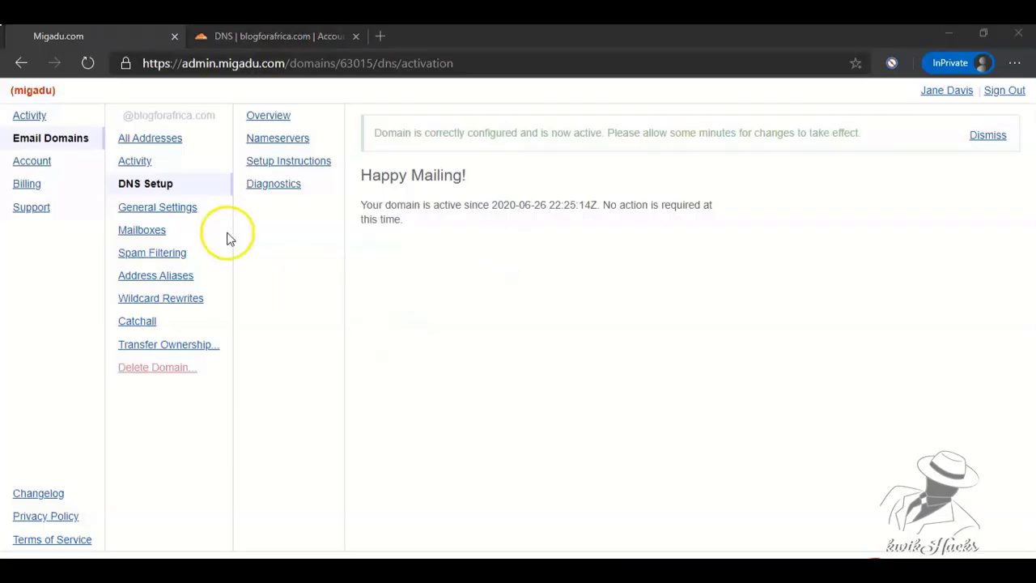
left_click(144, 232)
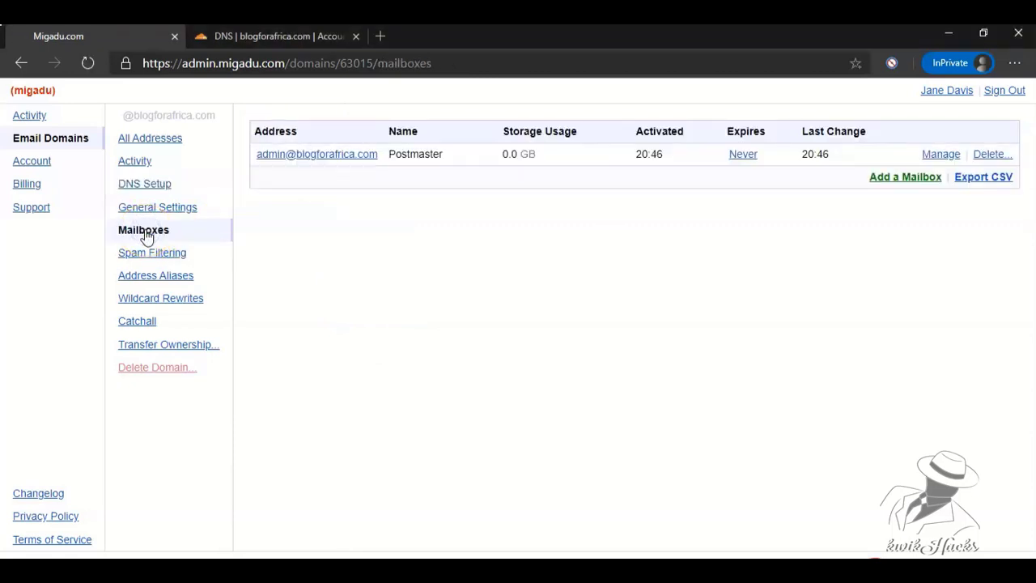
left_click(890, 178)
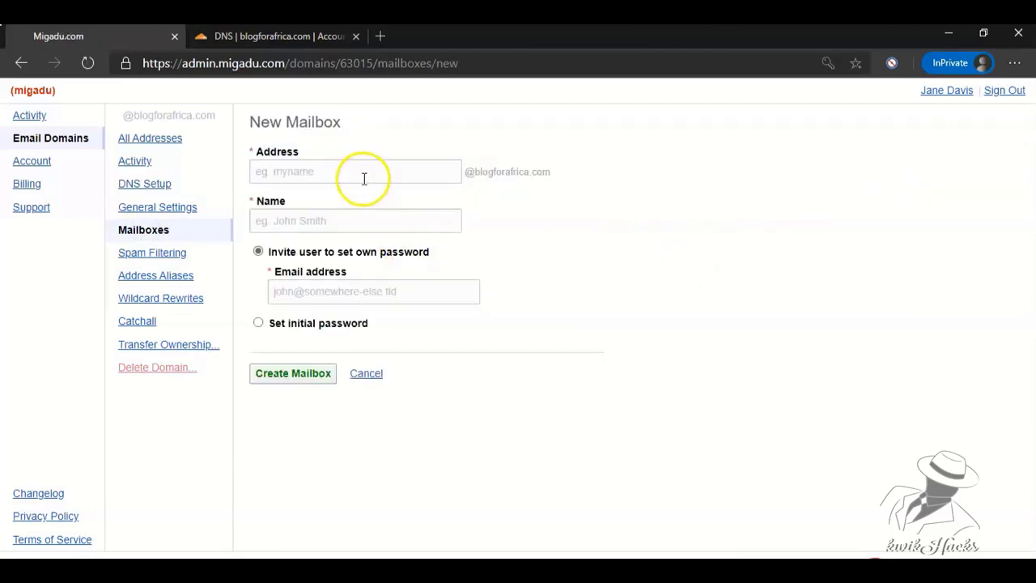
left_click(360, 173)
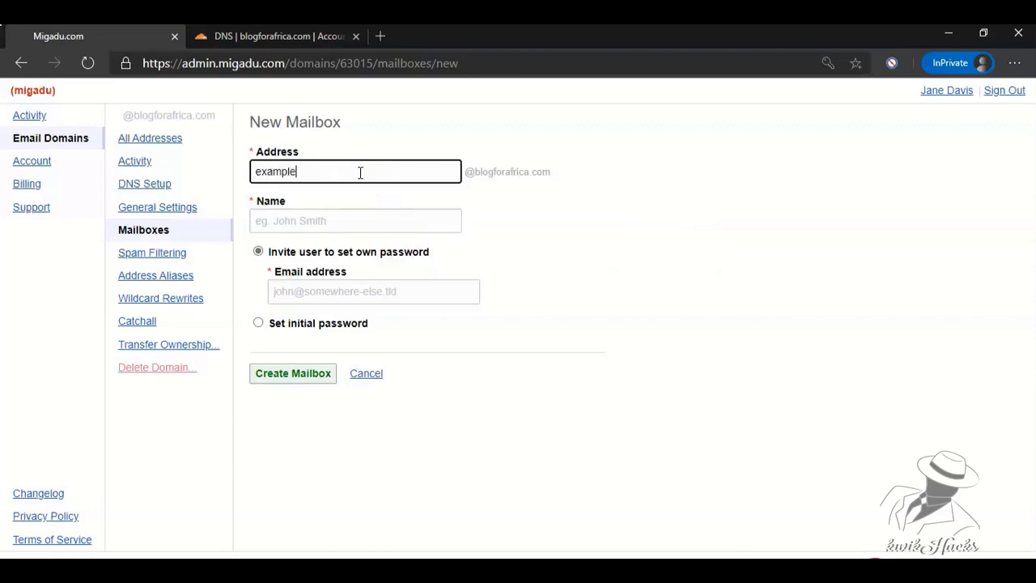
left_click(321, 221)
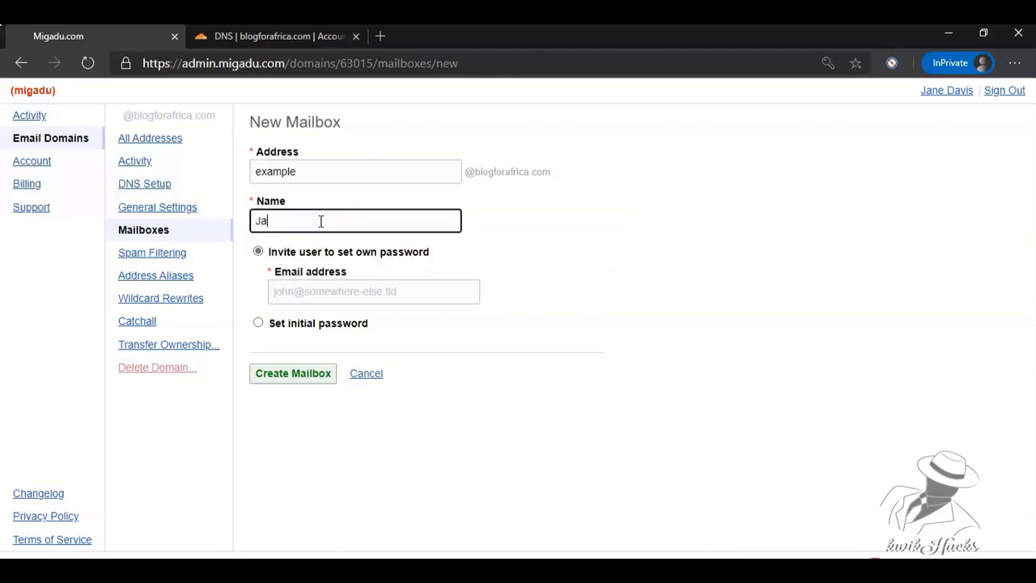
left_click(257, 323)
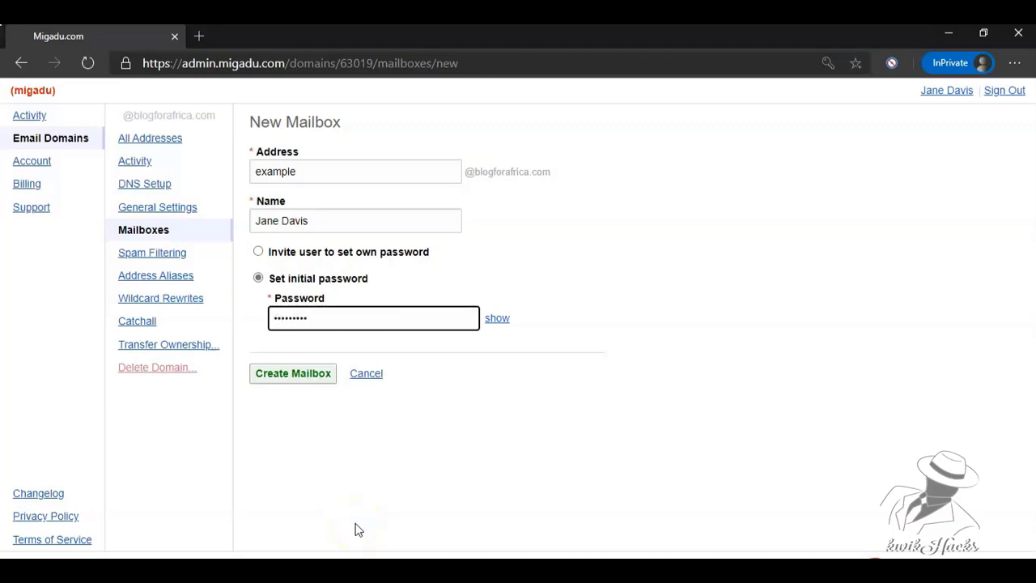
left_click(336, 460)
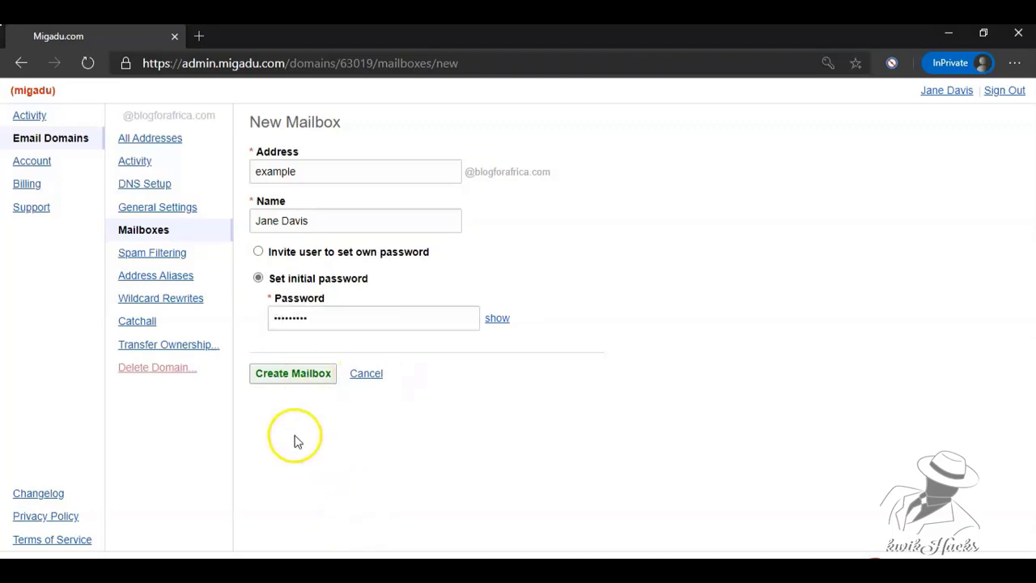
left_click(287, 377)
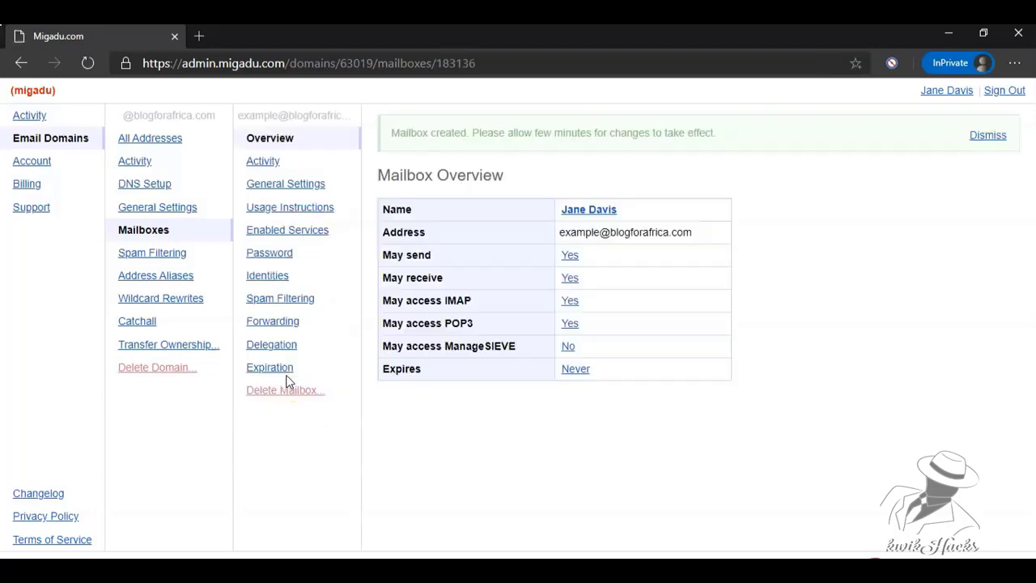
triple_click(597, 134)
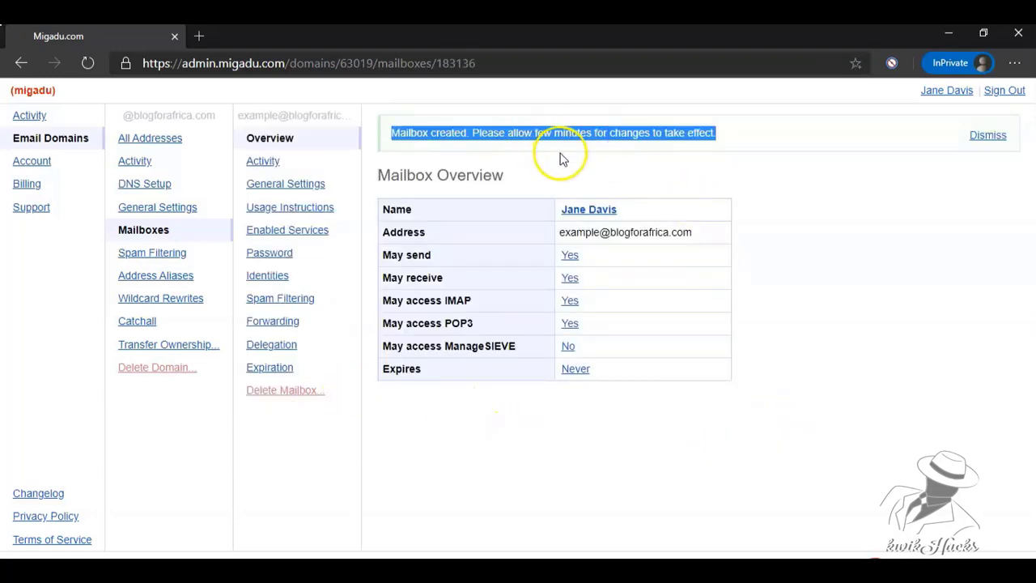
triple_click(626, 233)
left_click(425, 276)
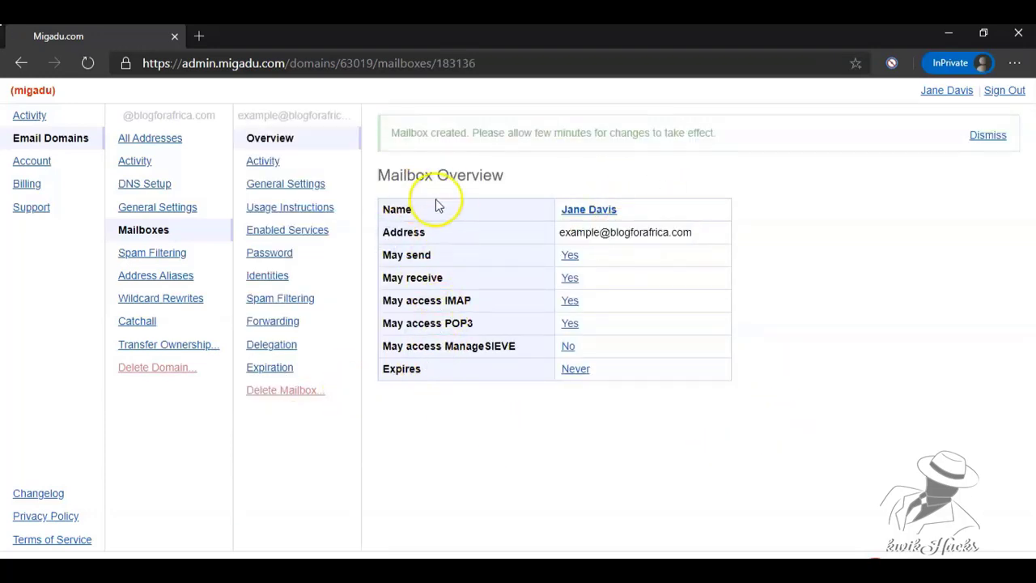
Sign in to the new mailbox at webmail.migadu.com in a new tab.
left_click(200, 38)
type("webma")
key("Right")
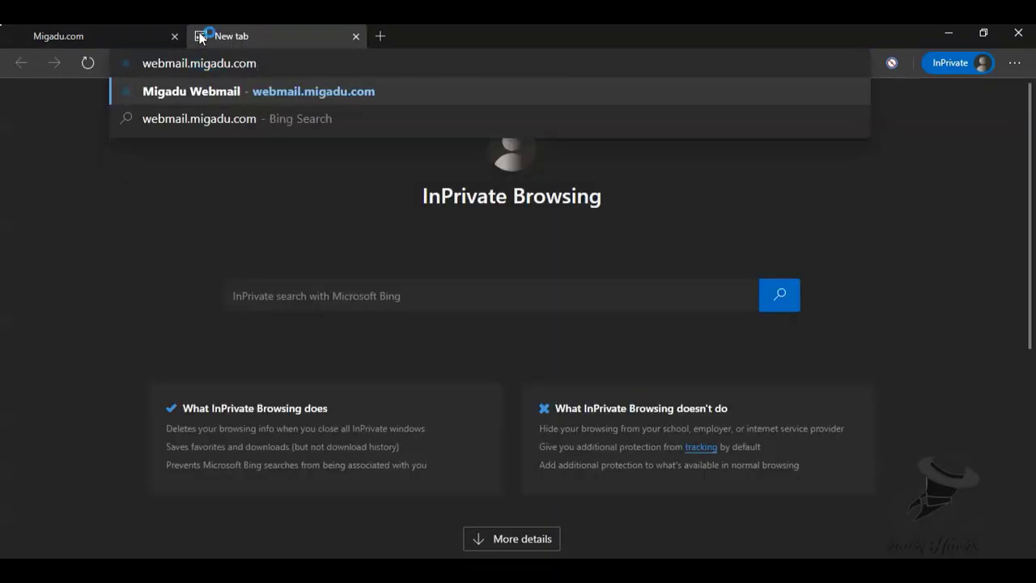
key("Return")
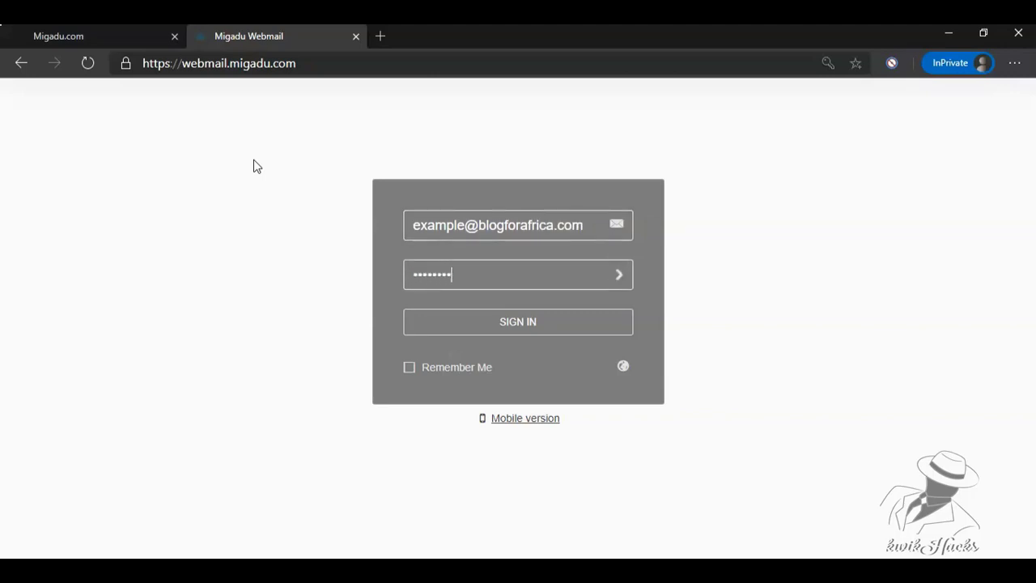
left_click(471, 328)
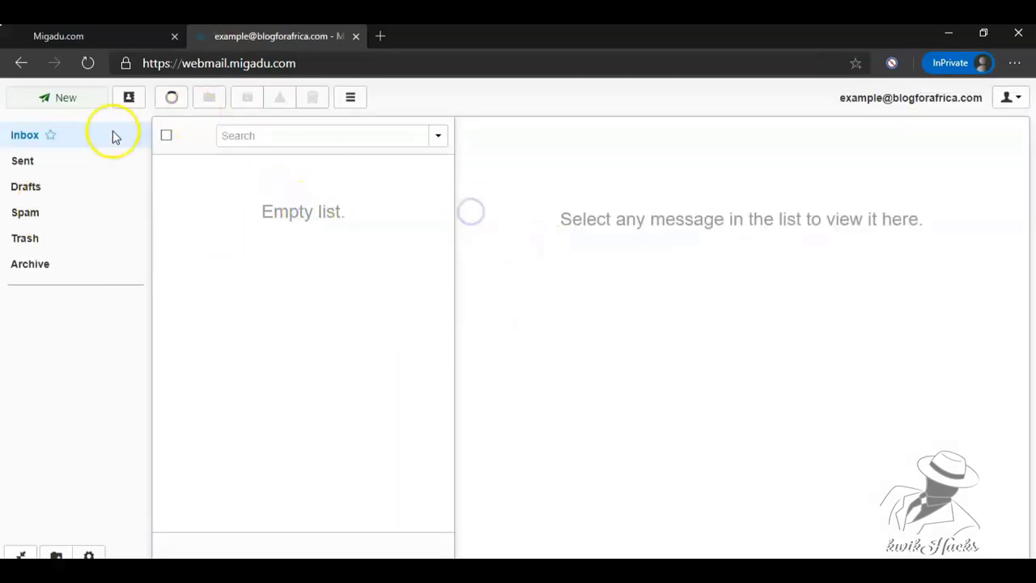
Check the Sent folder and Inbox, then start a new message.
left_click(24, 162)
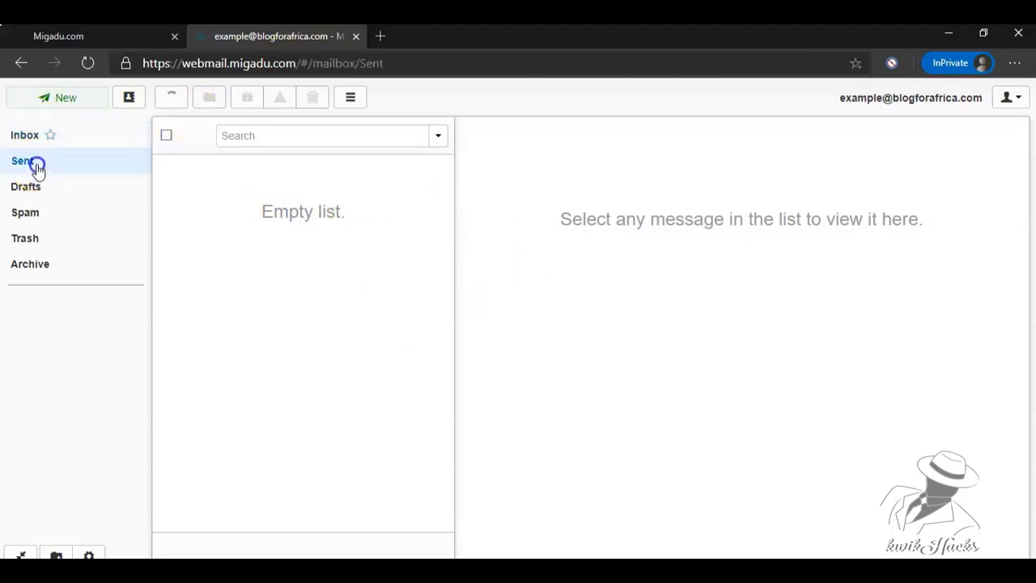
left_click(40, 137)
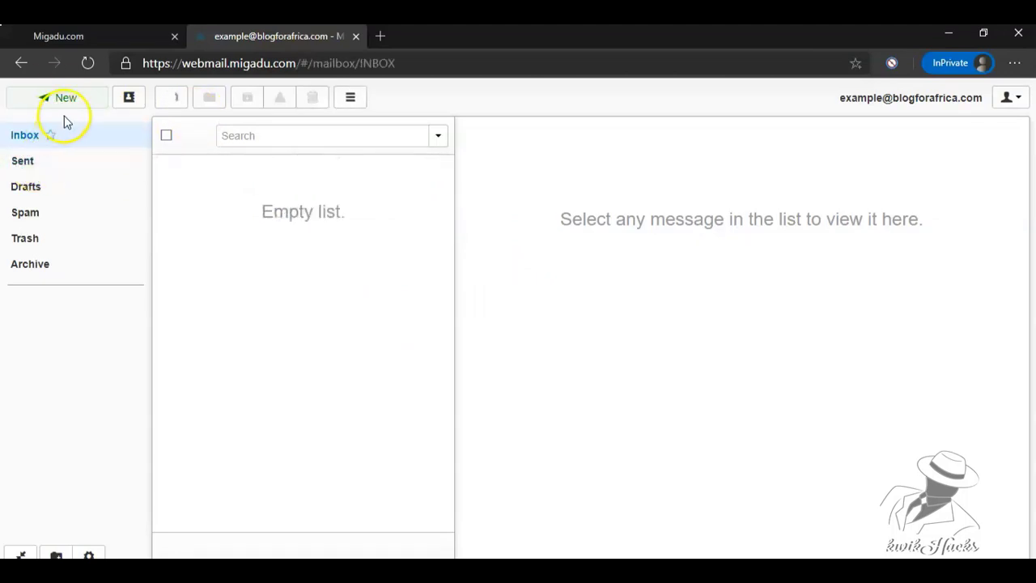
left_click(68, 106)
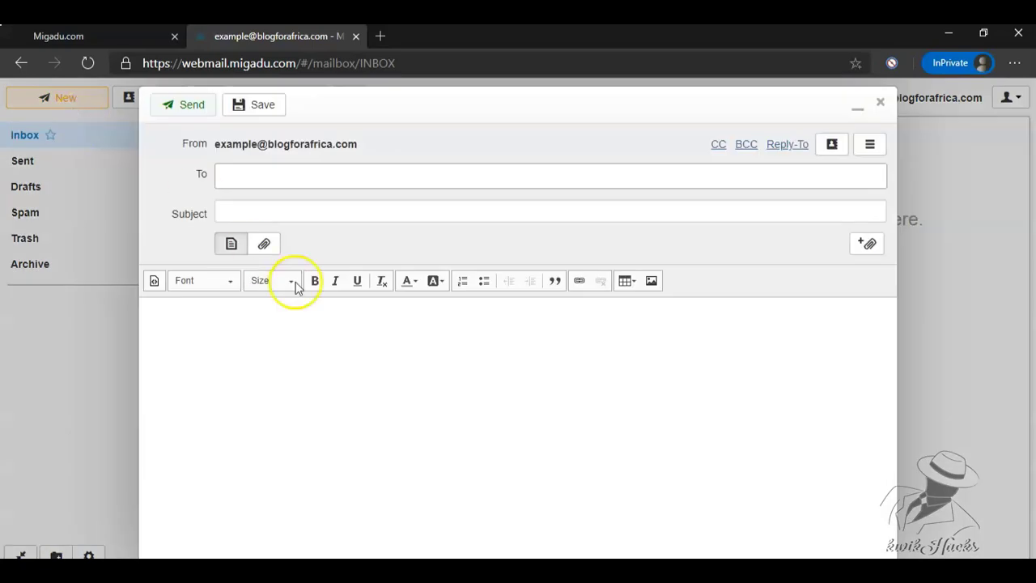